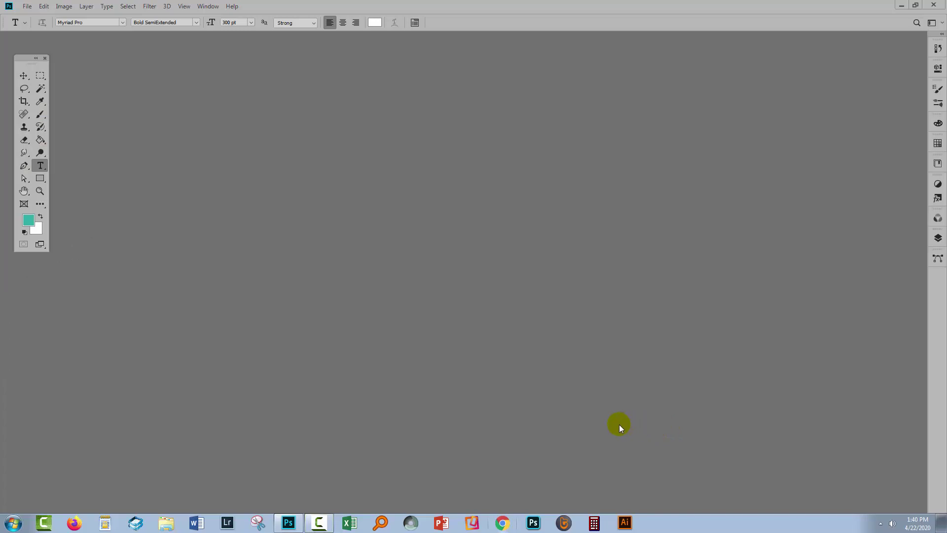
Create a new 1920×1080 px document from the preset.
left_click(28, 7)
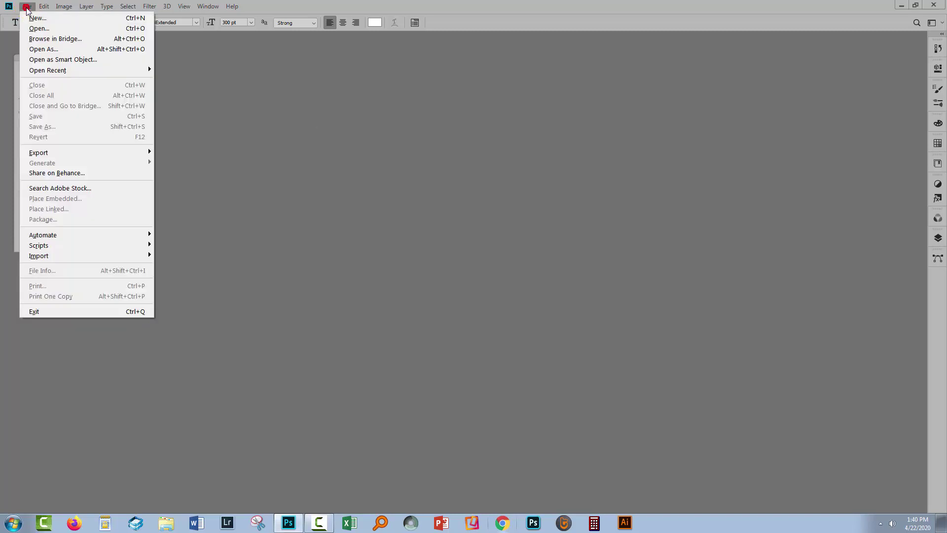
left_click(34, 20)
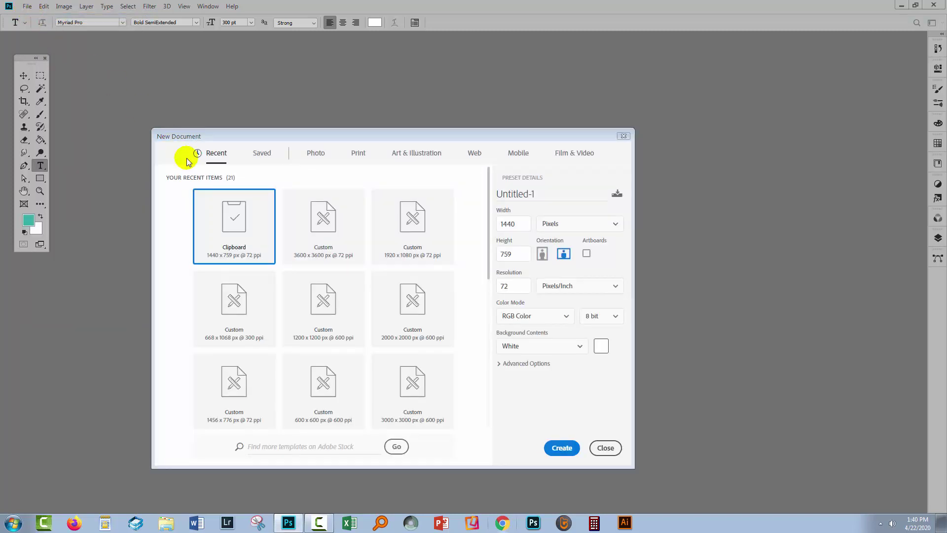
left_click(387, 257)
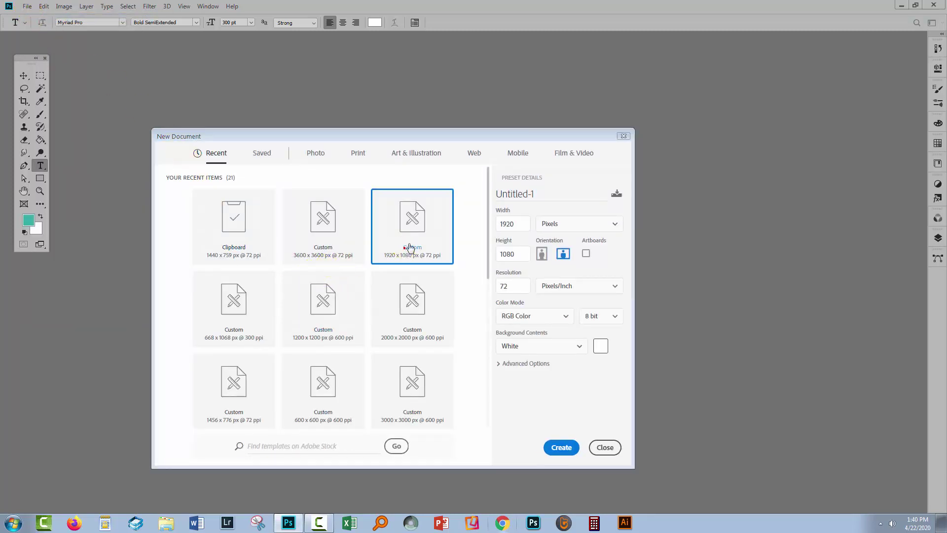
left_click(555, 447)
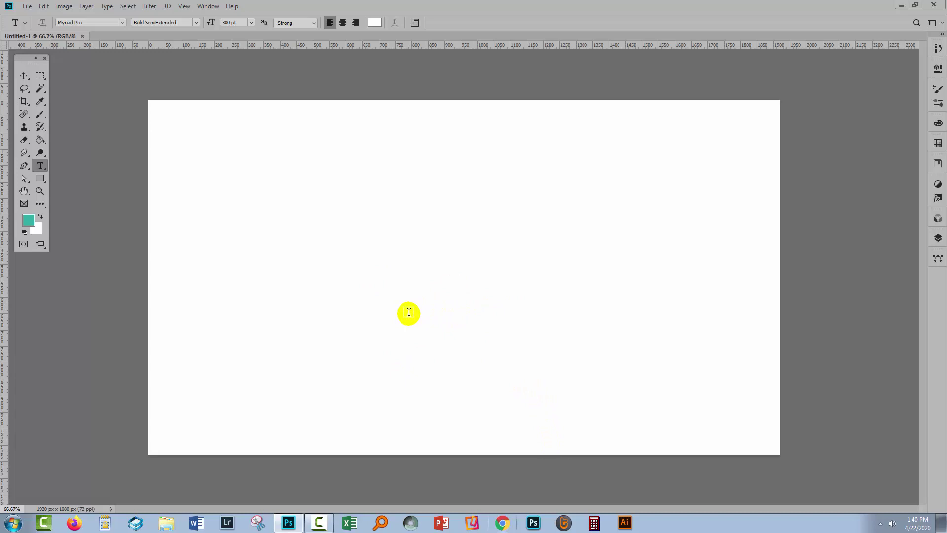
Reset to default colours and fill the whole canvas black with the Paint Bucket.
left_click(23, 232)
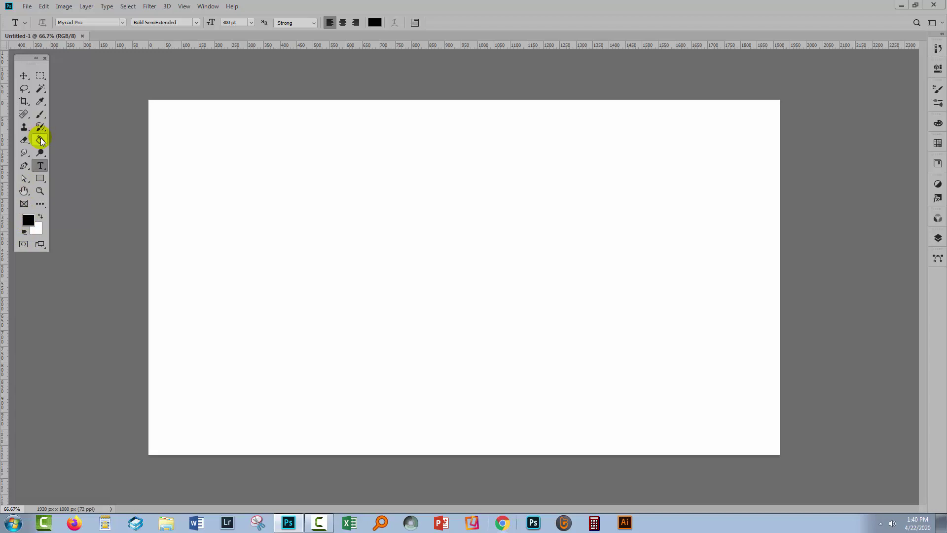
left_click_drag(40, 141, 92, 146)
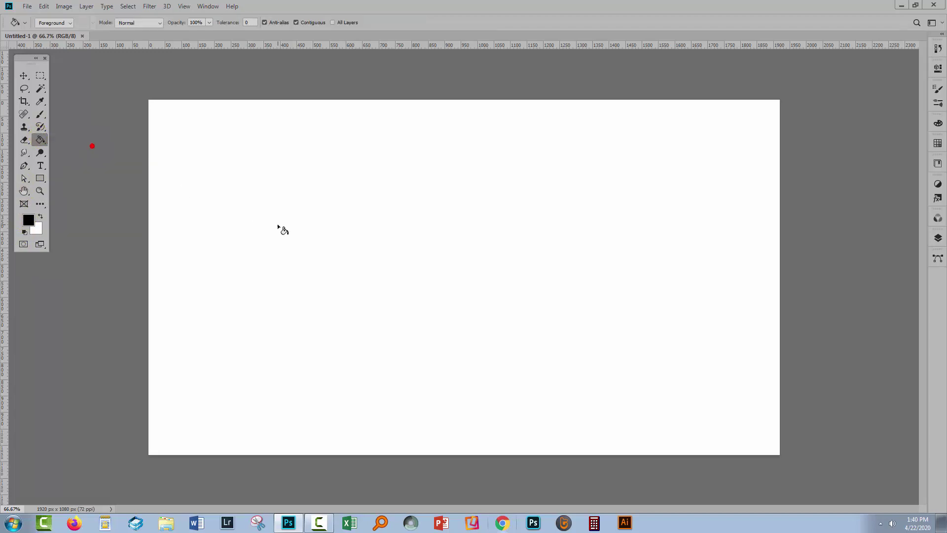
left_click(315, 242)
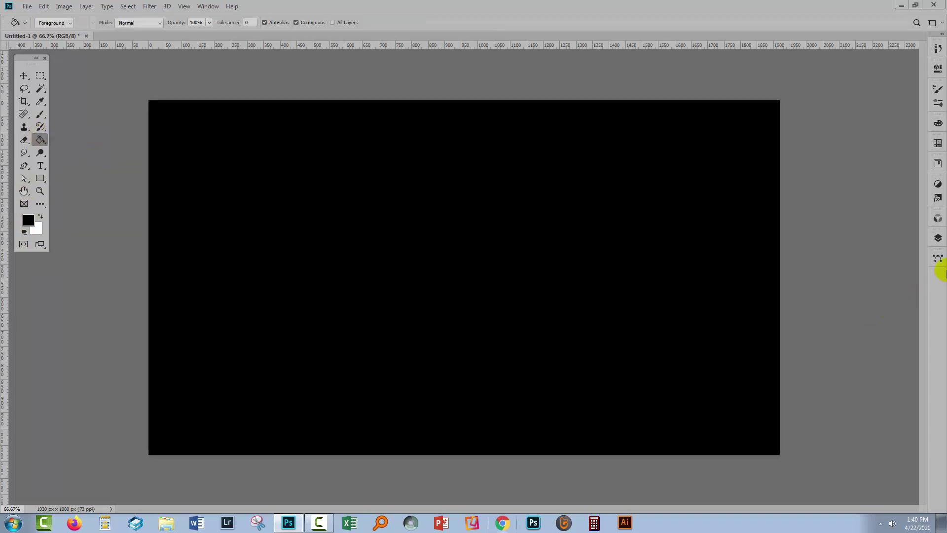
left_click(938, 239)
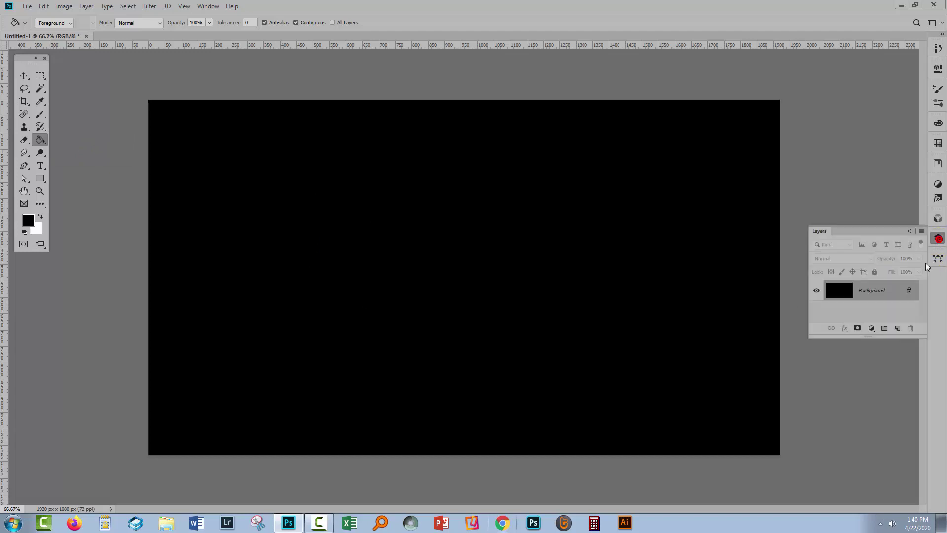
Add Layer 1 above the background and set the Type tool colour to white ffffff.
left_click(898, 328)
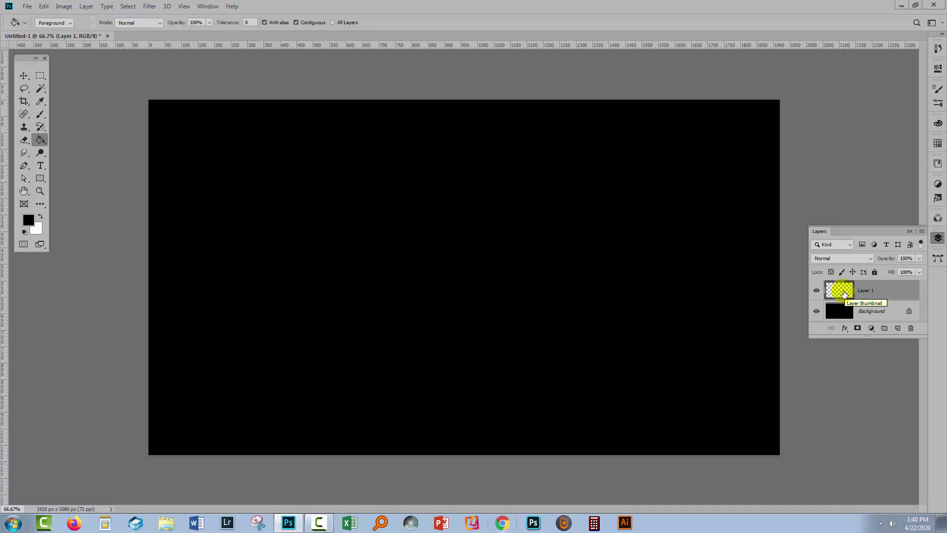
left_click(40, 164)
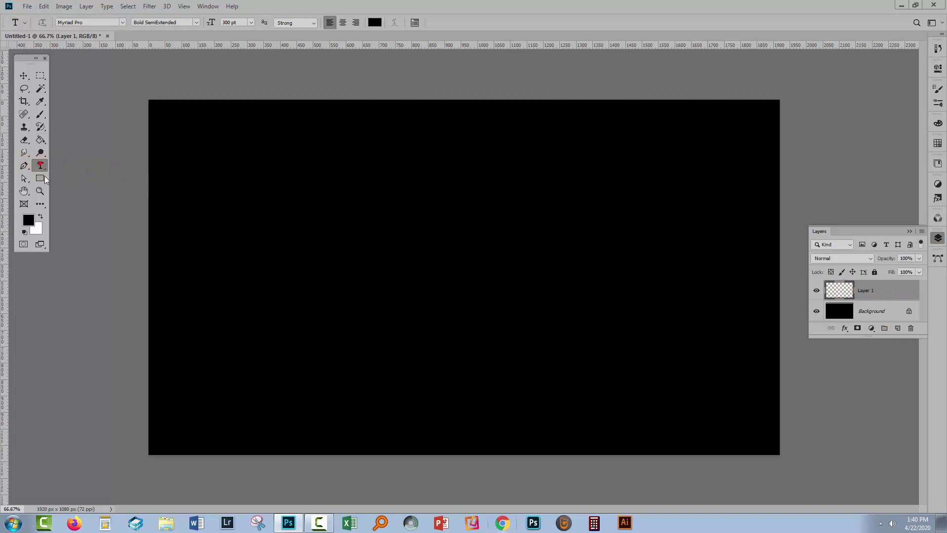
left_click(376, 23)
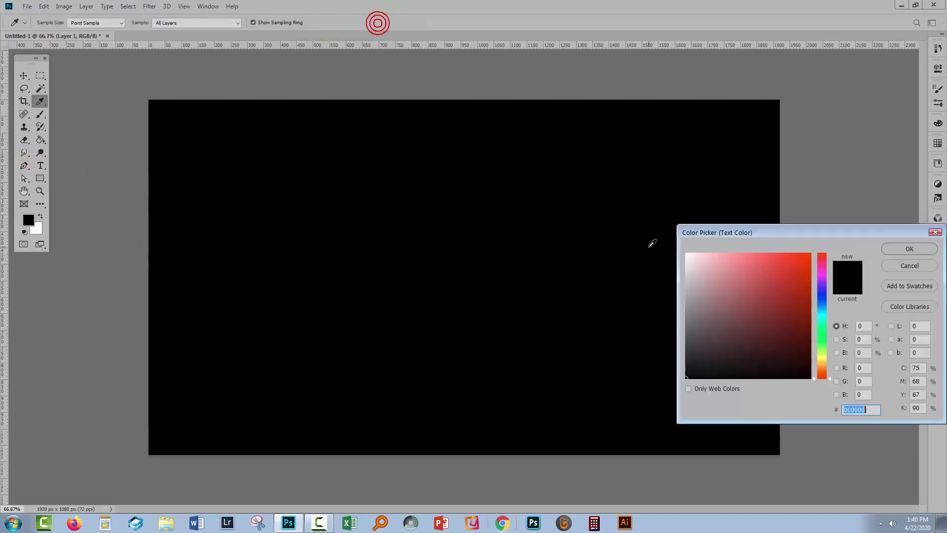
left_click(687, 254)
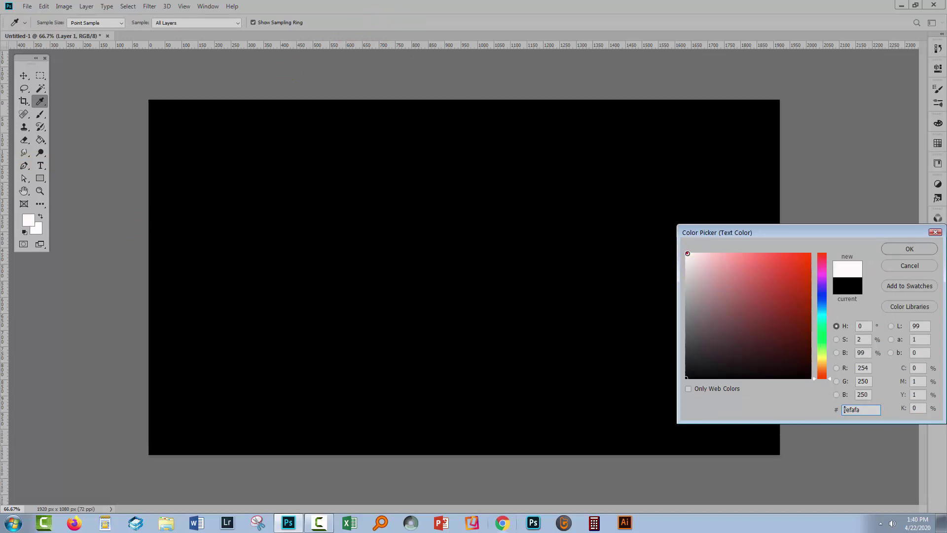
left_click(686, 253)
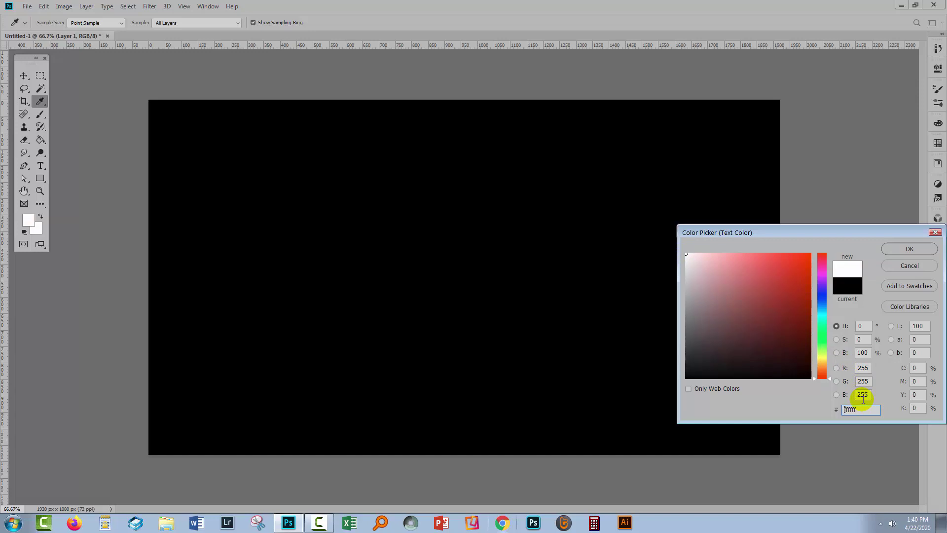
left_click(903, 255)
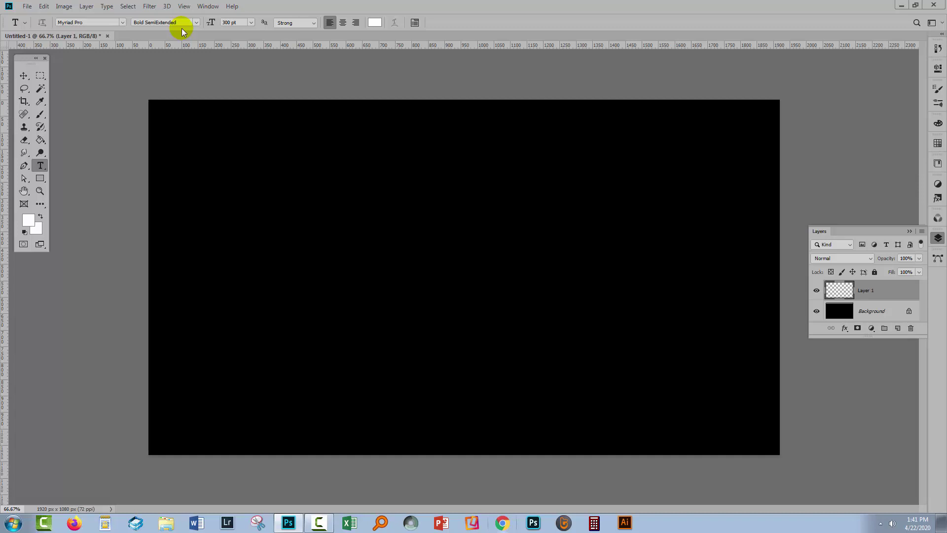
Type the word WIND in white on the left side of the canvas.
left_click(208, 271)
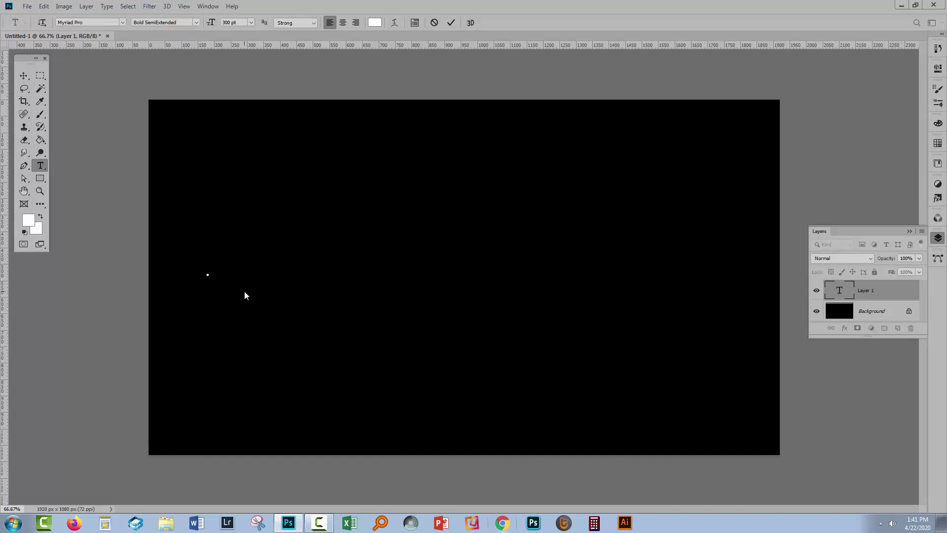
type("WIND")
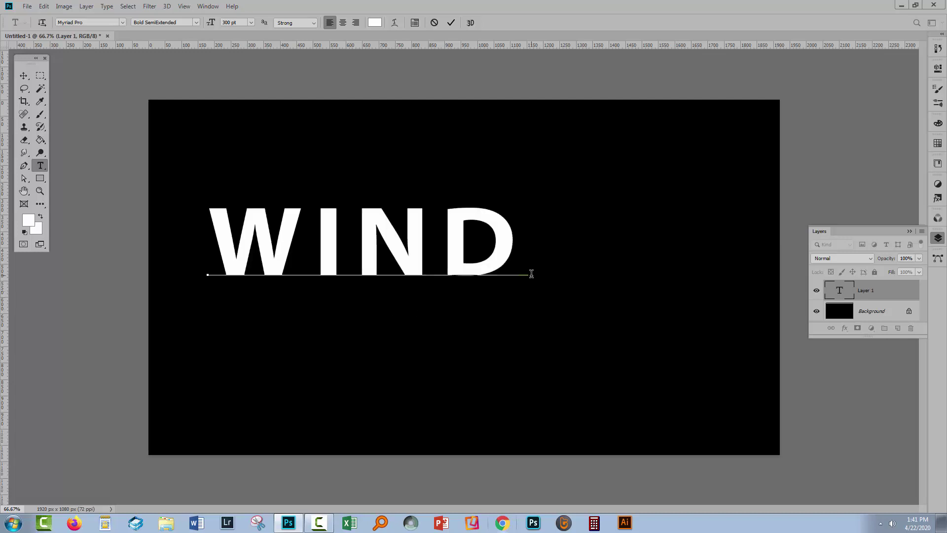
left_click(505, 239)
left_click_drag(509, 240, 249, 249)
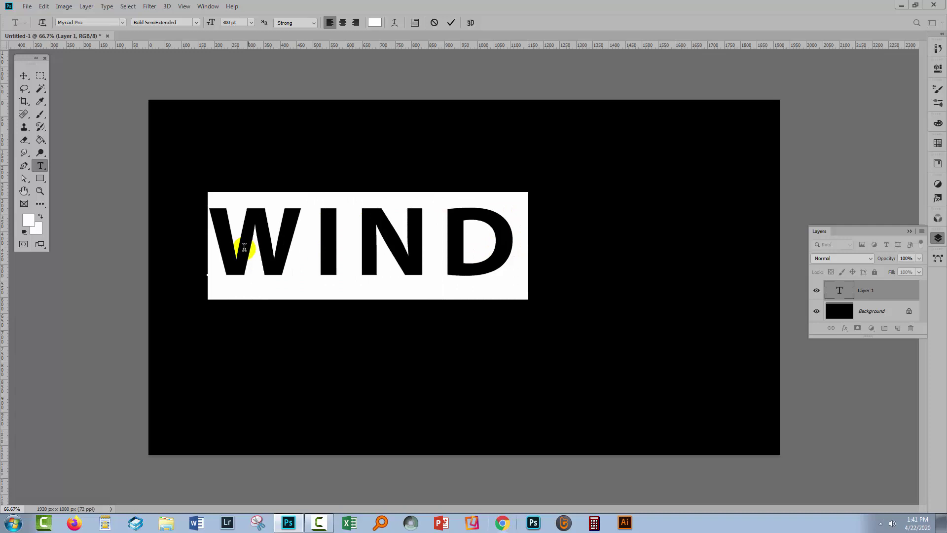
Scale the WIND text up to about 150%, move it lower, and commit the transform.
left_click(22, 75)
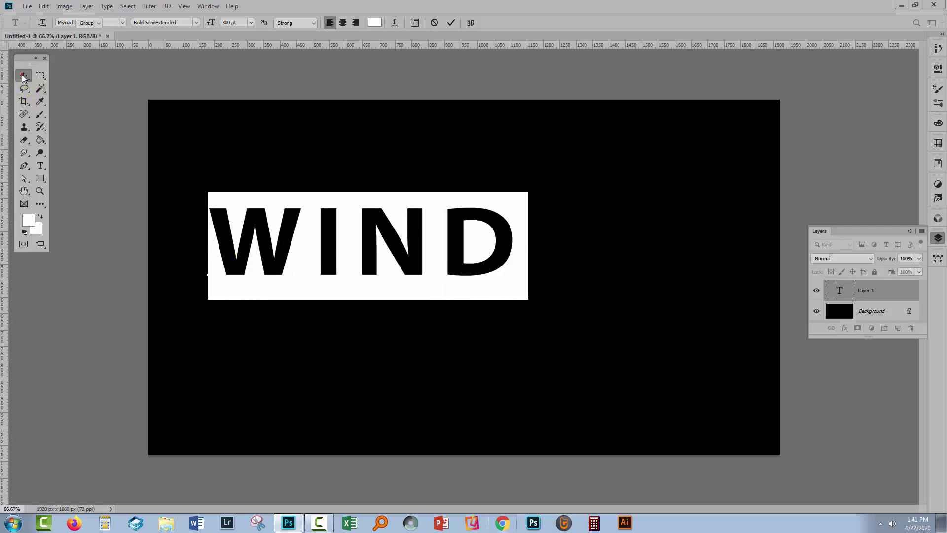
left_click_drag(513, 210, 689, 124)
left_click_drag(512, 237, 526, 303)
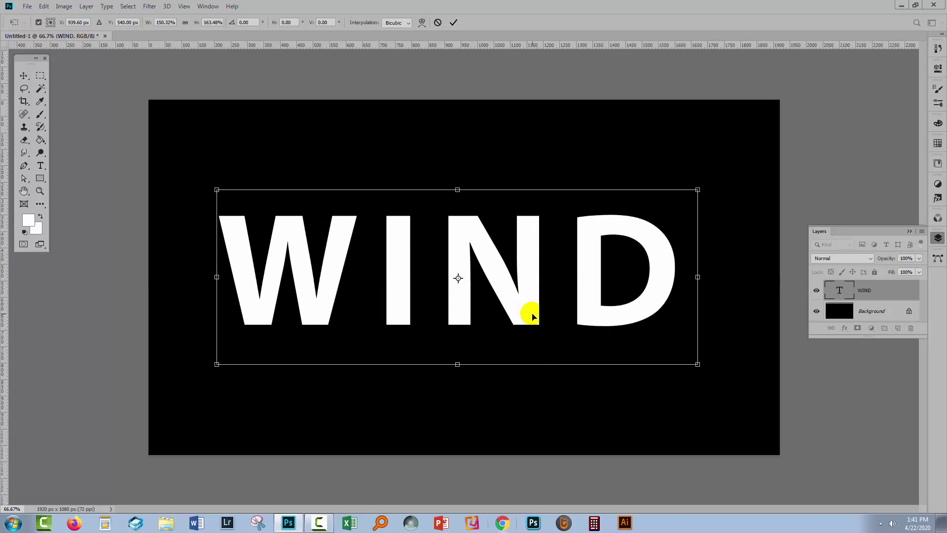
left_click(455, 22)
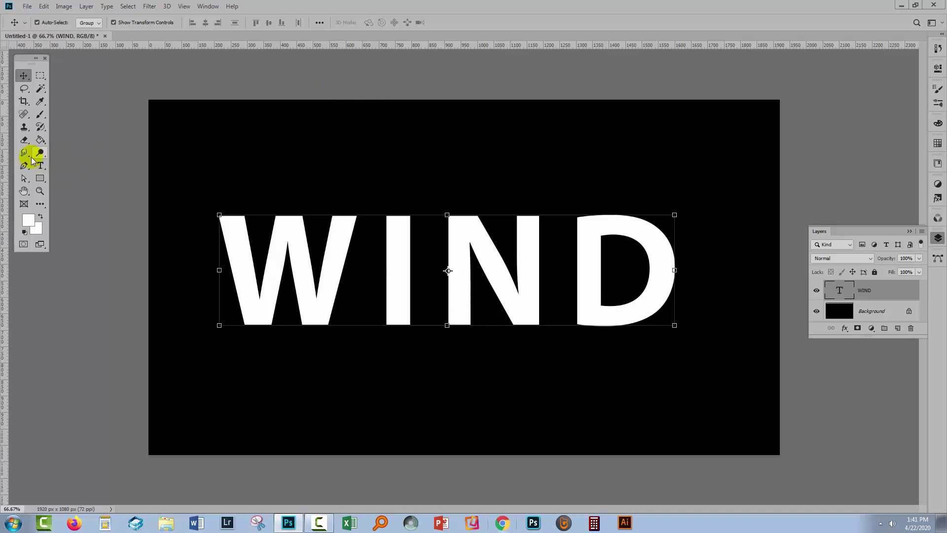
Select the WIND letters, set Bold SemiExtended with tracking 160, and commit.
left_click(40, 167)
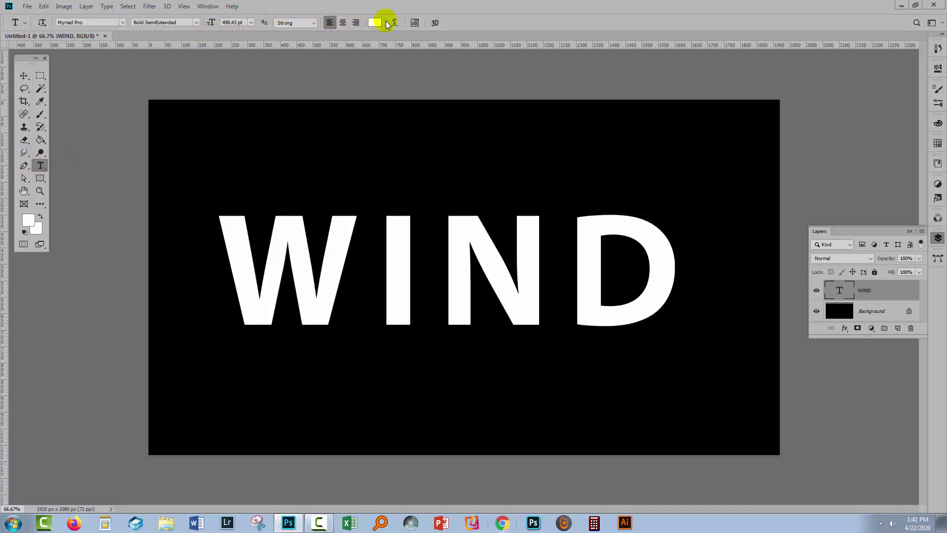
left_click(414, 24)
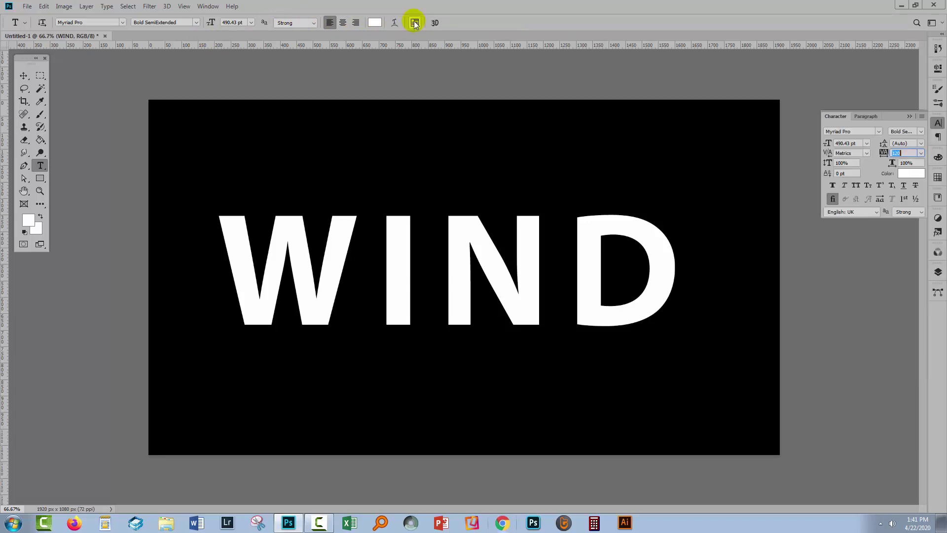
left_click(205, 6)
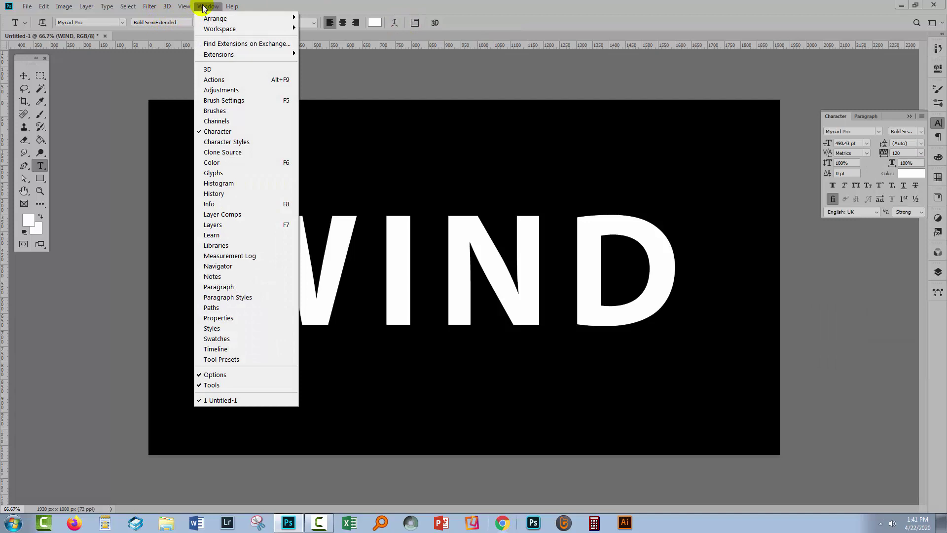
left_click(508, 7)
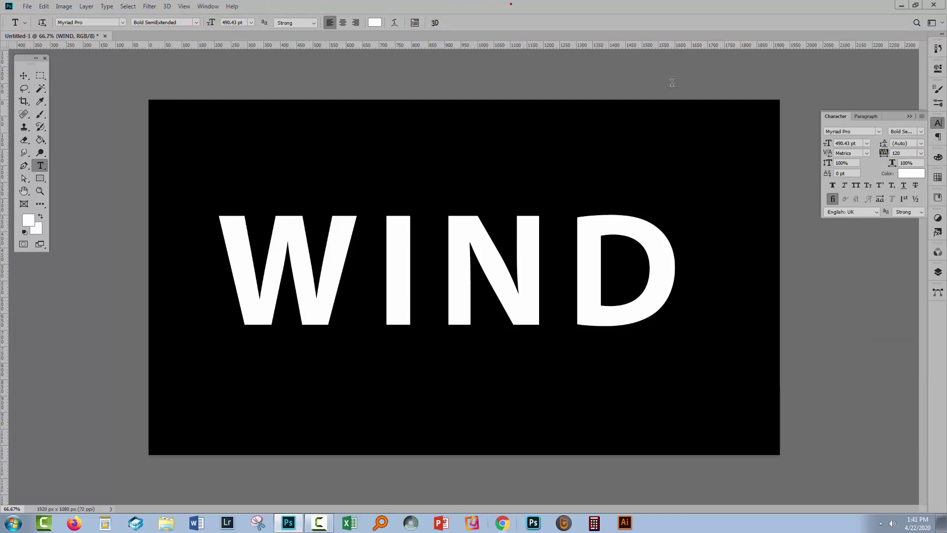
left_click_drag(666, 262, 253, 277)
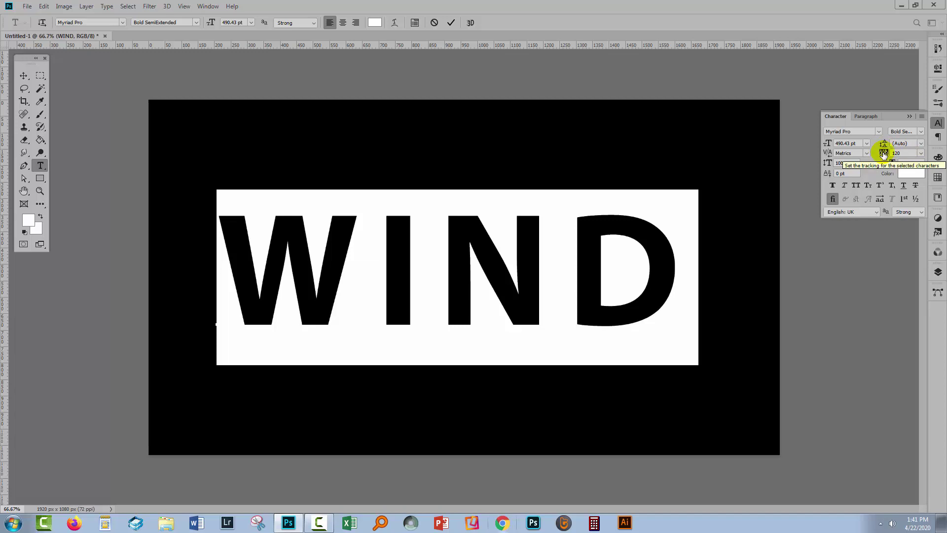
left_click_drag(883, 153, 884, 154)
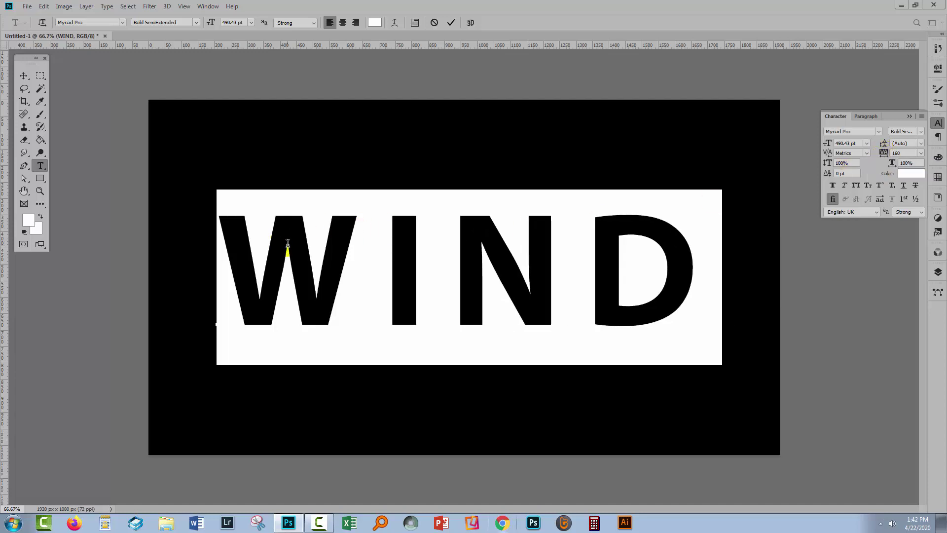
left_click(450, 22)
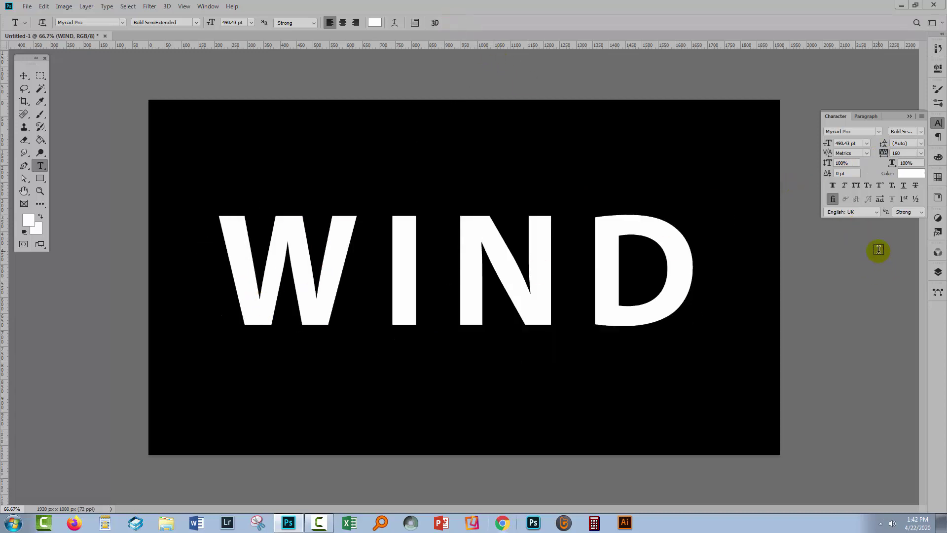
Convert the WIND text layer to a smart object and duplicate it as WIND copy.
left_click(911, 117)
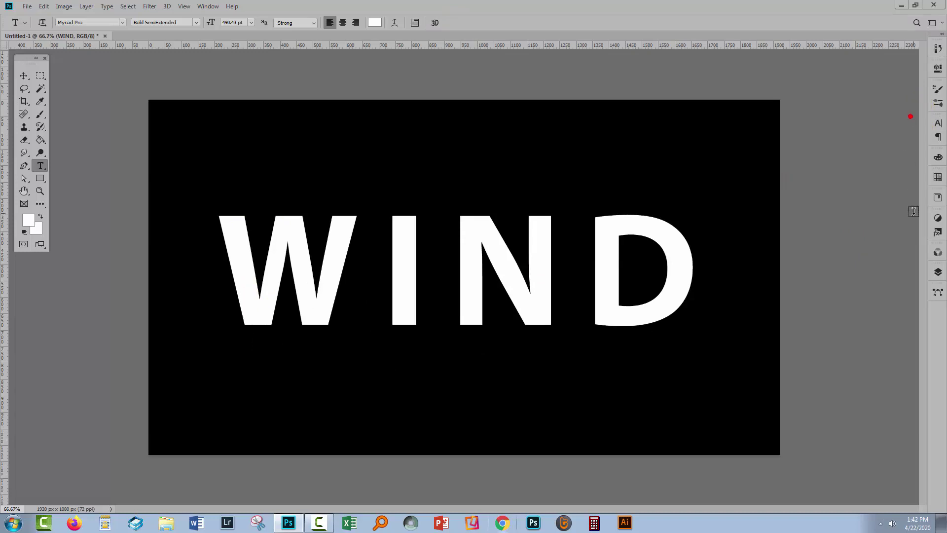
left_click(938, 272)
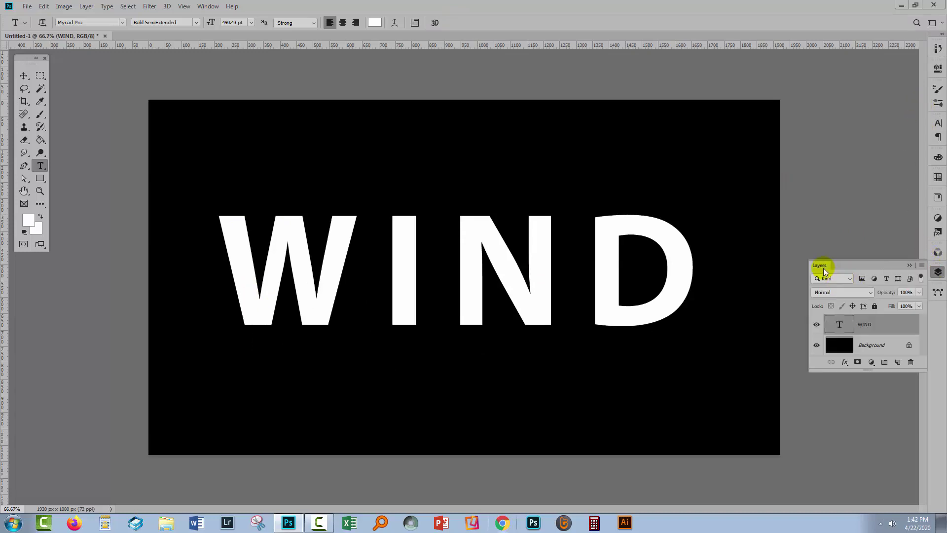
left_click_drag(817, 267, 764, 122)
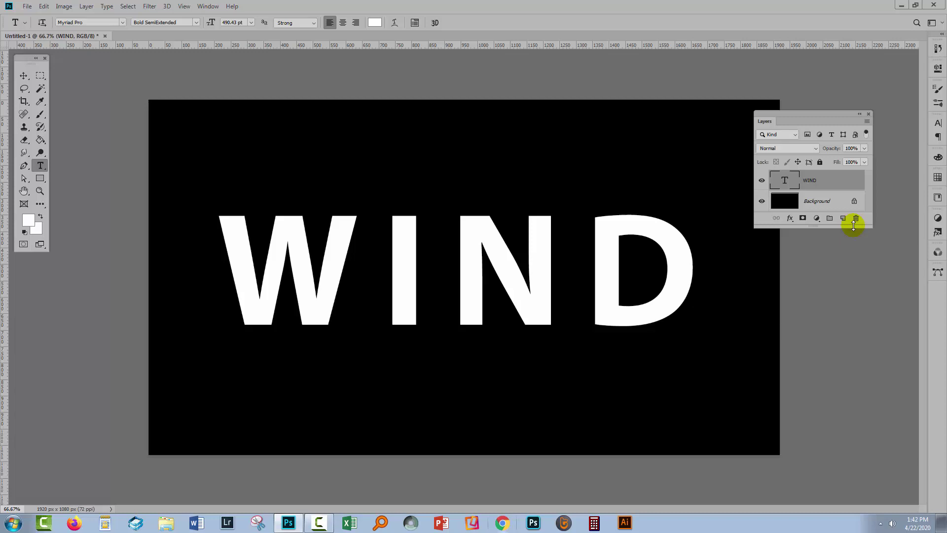
left_click_drag(853, 227, 861, 386)
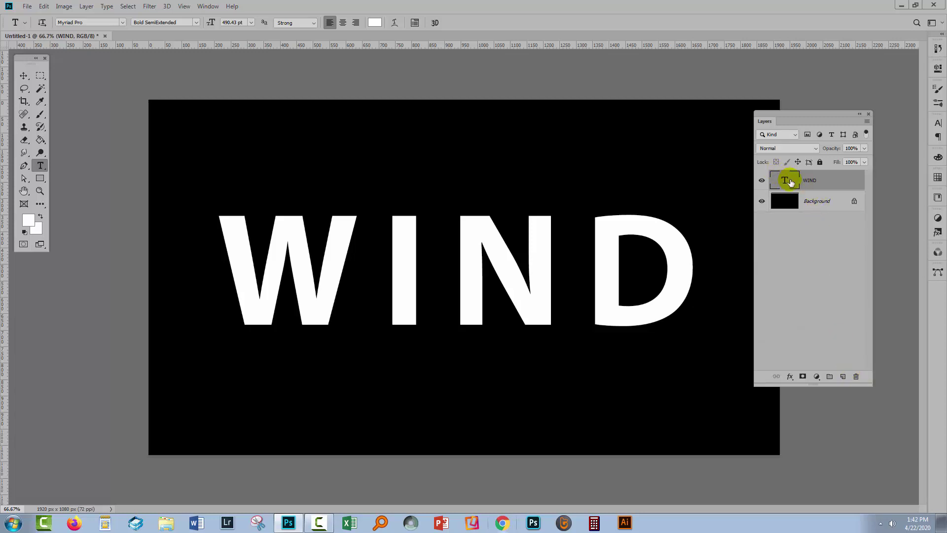
right_click(816, 182)
left_click(806, 171)
right_click(834, 179)
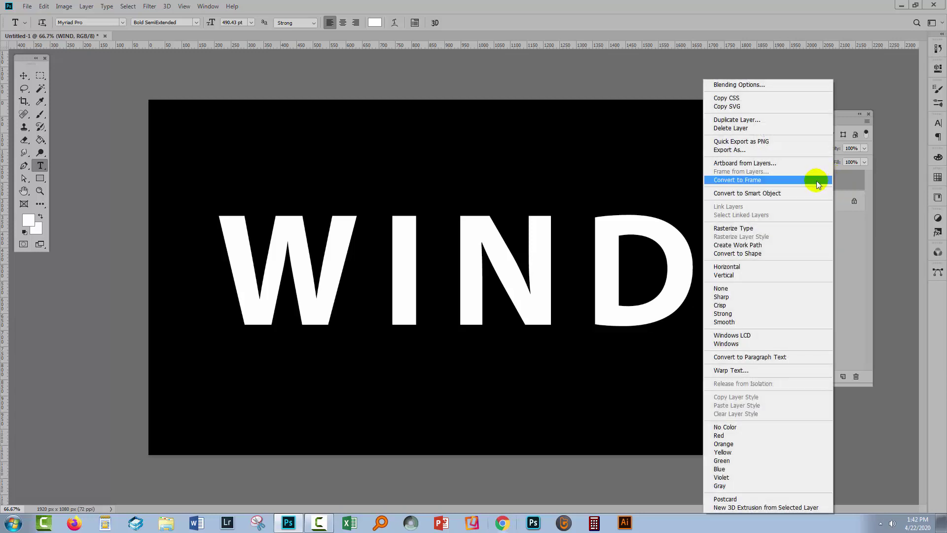
left_click(763, 193)
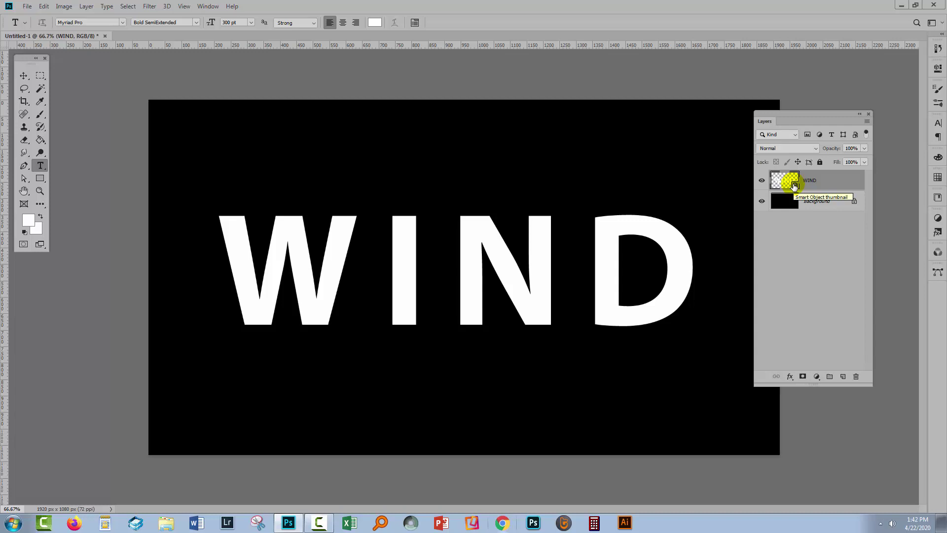
left_click_drag(794, 185, 843, 377)
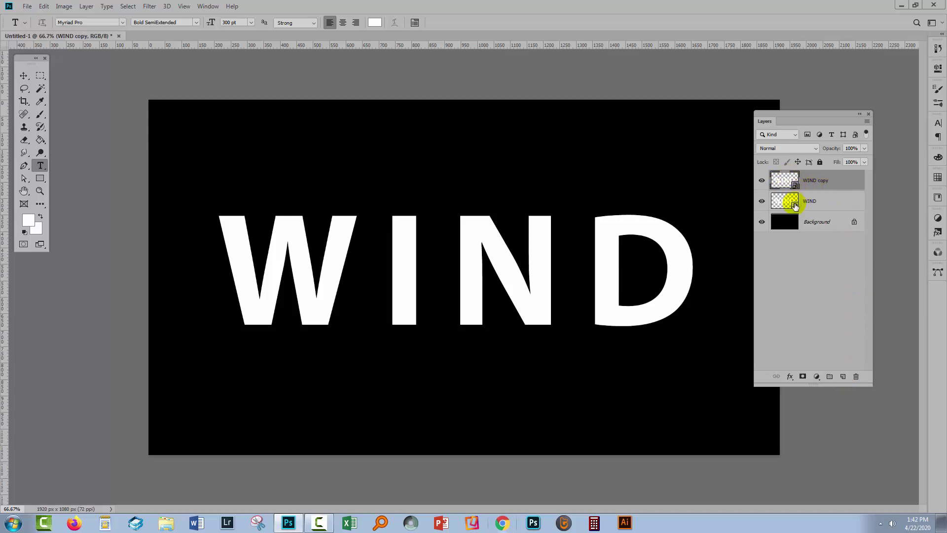
In the WIND smart object contents, change the I to lowercase i and save back.
double_click(794, 205)
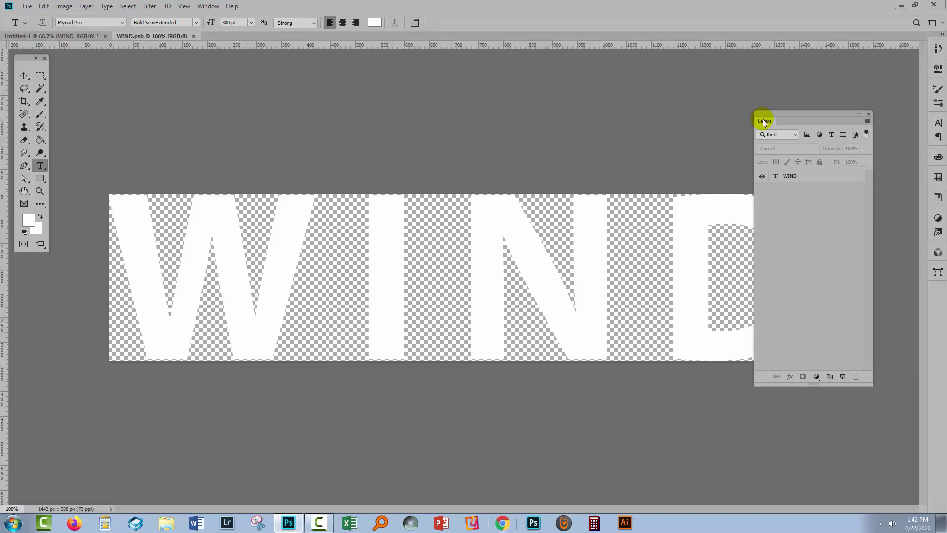
left_click_drag(763, 120, 799, 116)
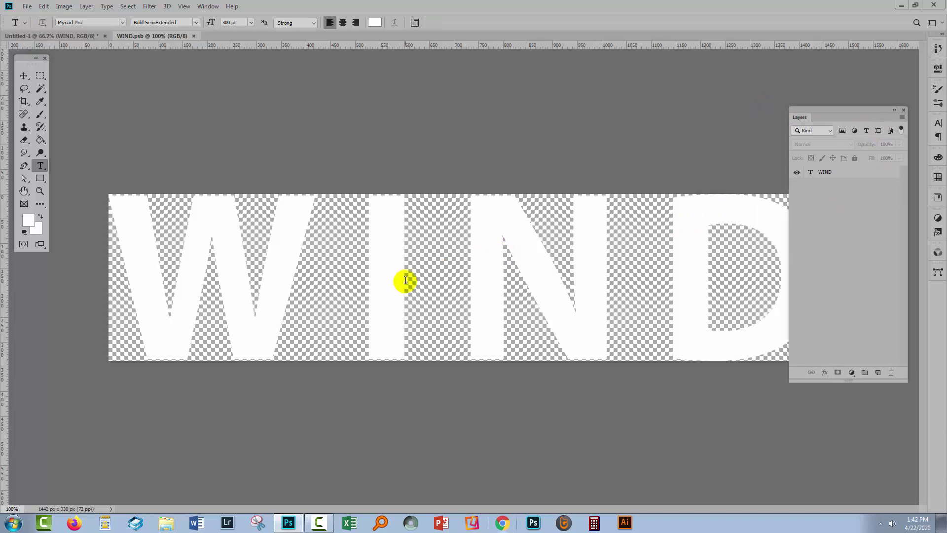
left_click_drag(414, 281, 393, 277)
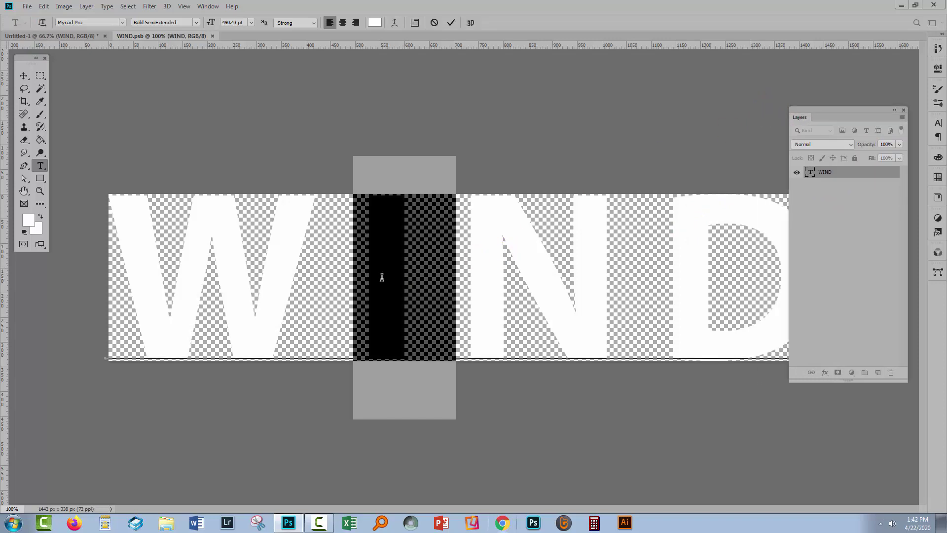
type("i")
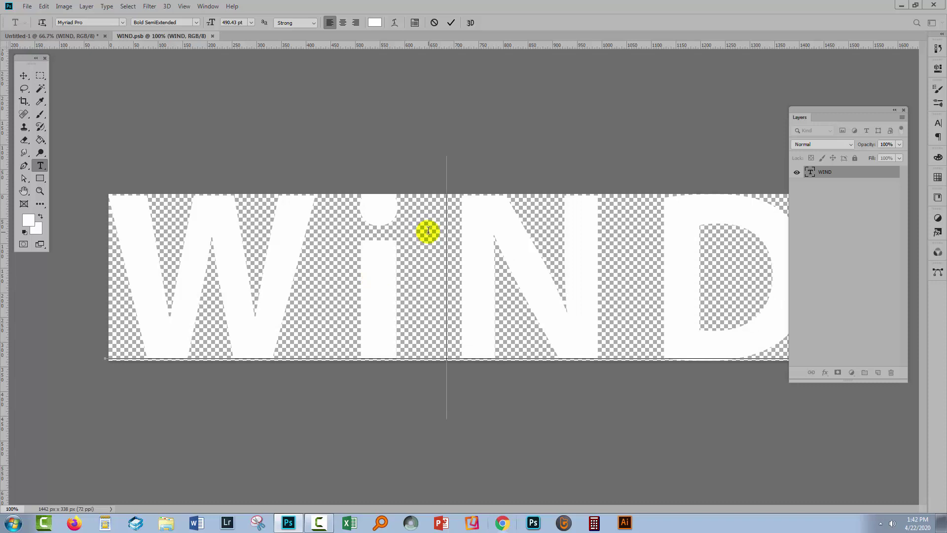
left_click(451, 22)
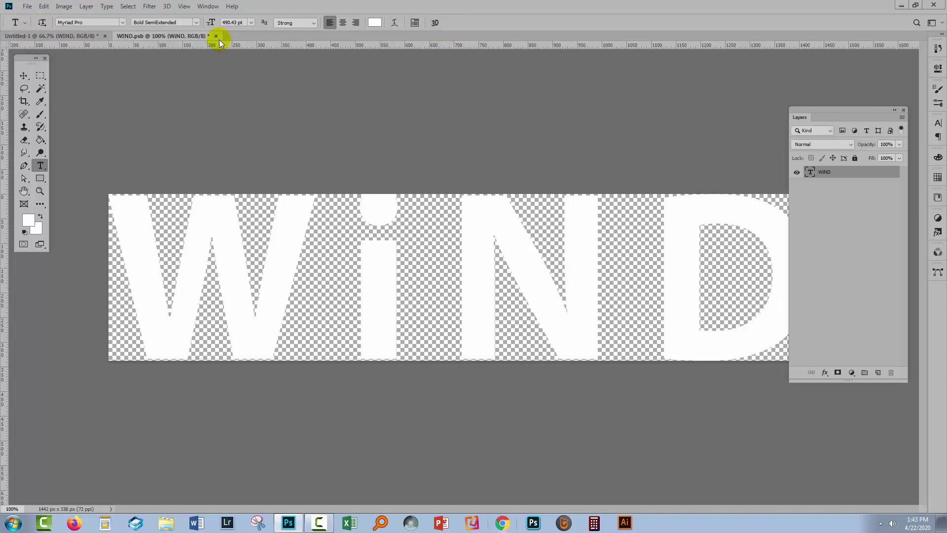
left_click(216, 37)
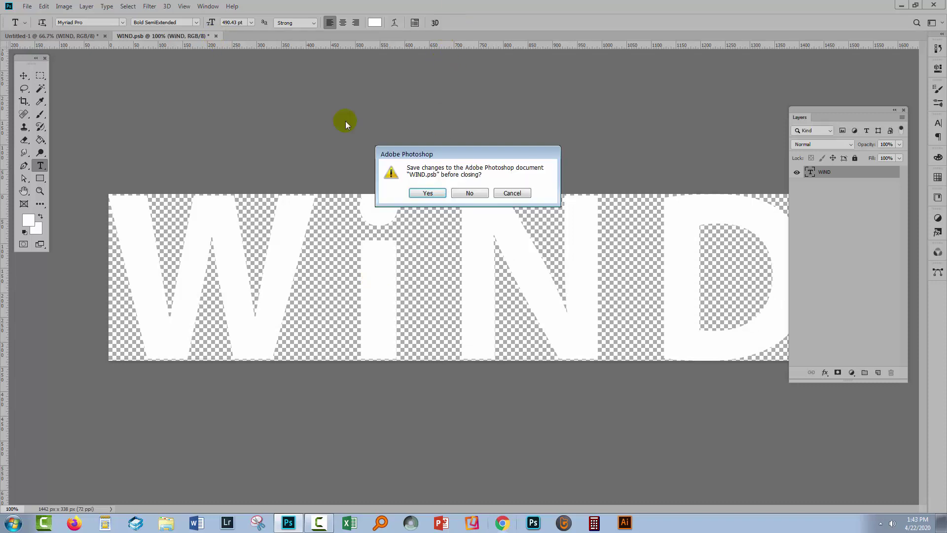
left_click(425, 194)
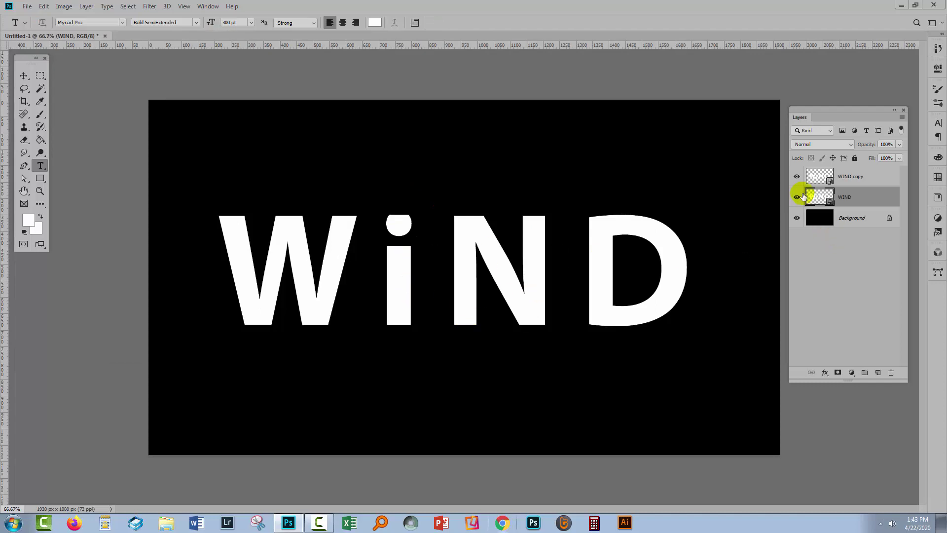
Toggle the WIND and WIND copy layers' visibility to compare, leaving both shown.
left_click(796, 197)
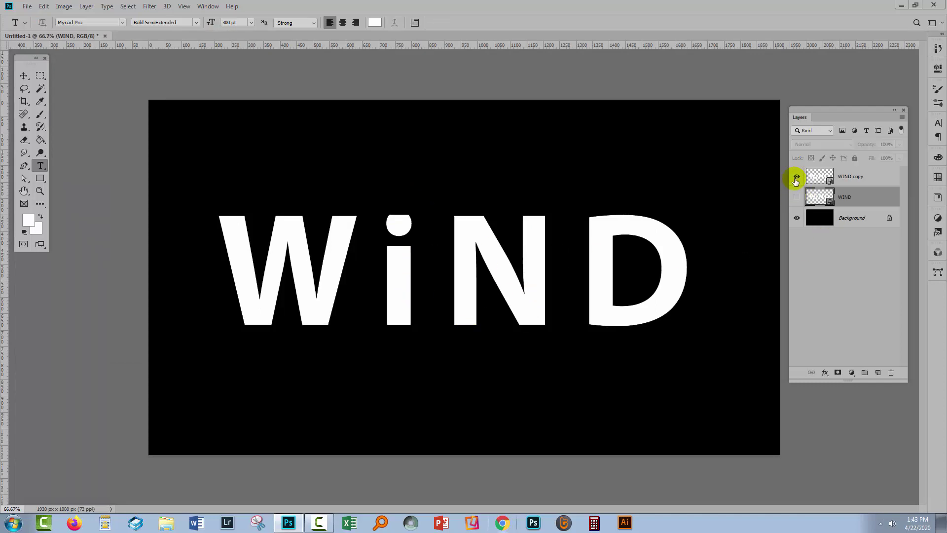
left_click(797, 177)
left_click(798, 179)
left_click(797, 196)
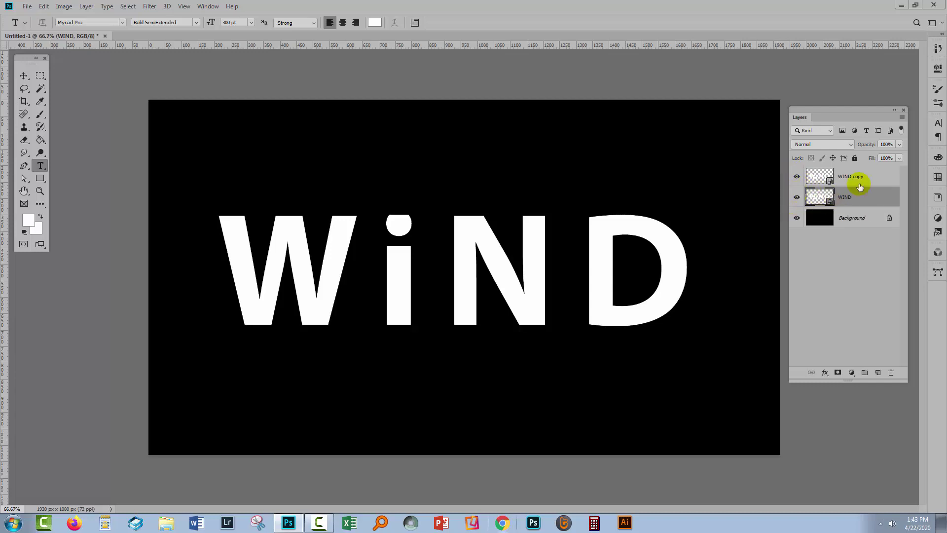
Reopen the WIND smart object, retype the i as capital I, and close WIND.psb.
double_click(829, 200)
left_click_drag(444, 262, 374, 276)
type("I")
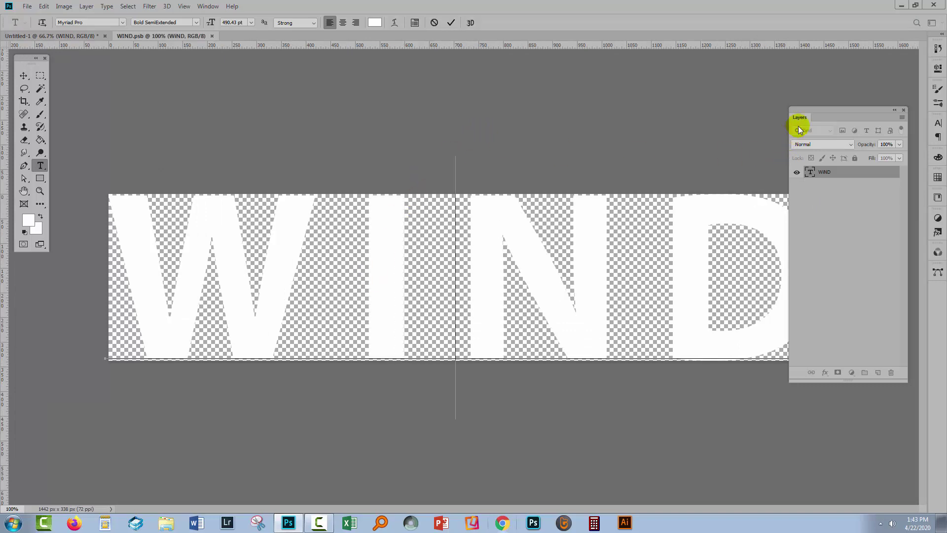
left_click_drag(813, 109, 848, 111)
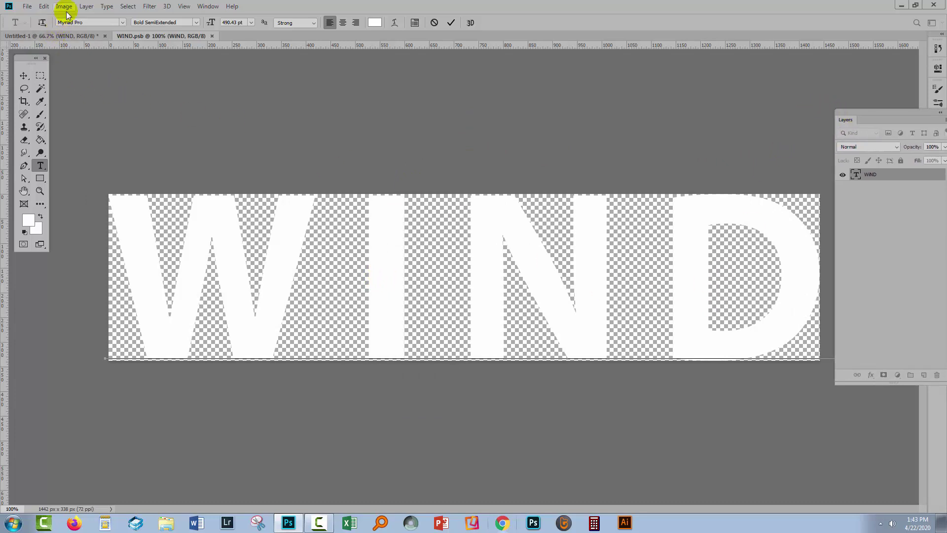
left_click(451, 23)
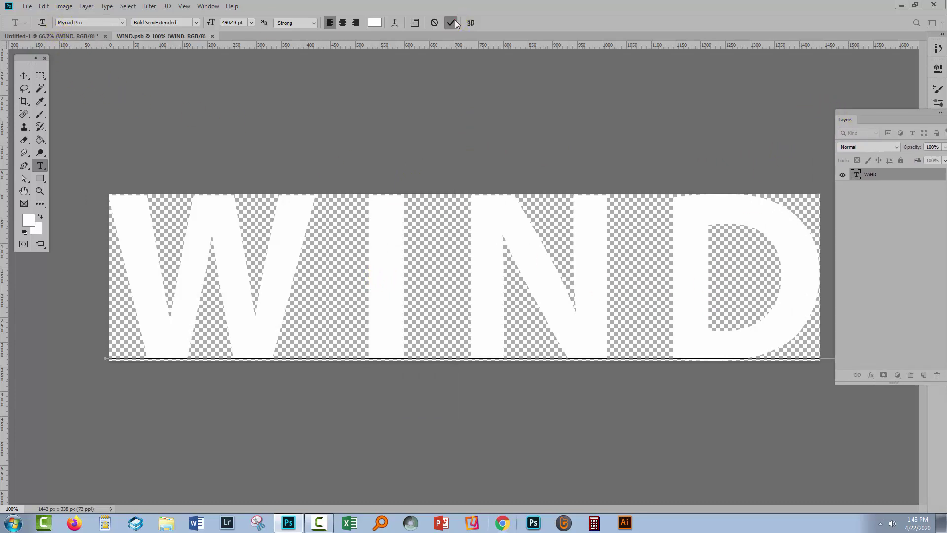
left_click(68, 11)
left_click(131, 170)
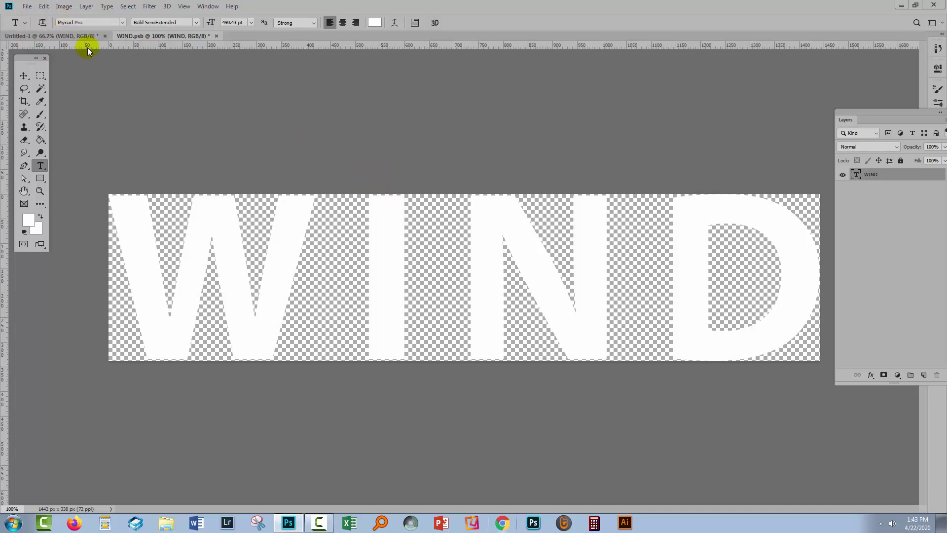
left_click(217, 35)
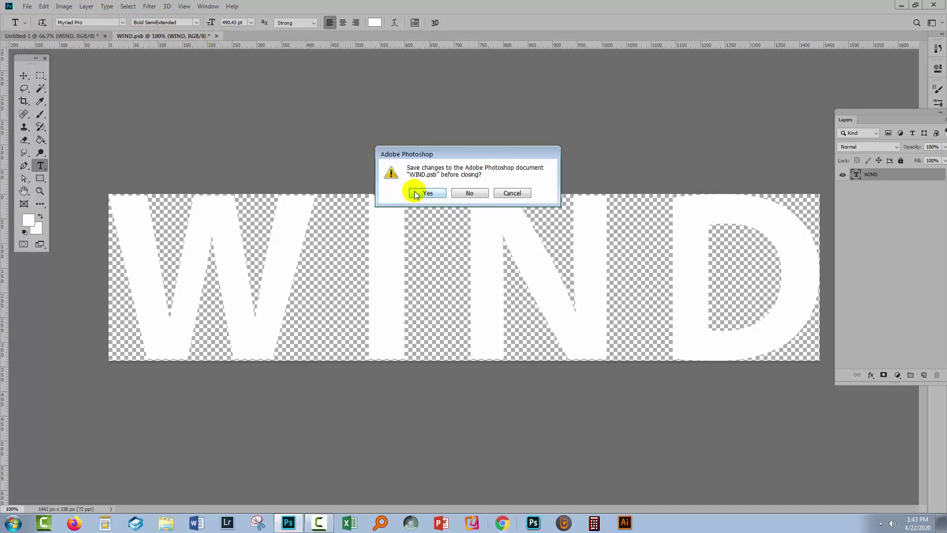
Save the WIND.psb changes back and hide the WIND copy layer.
left_click(415, 193)
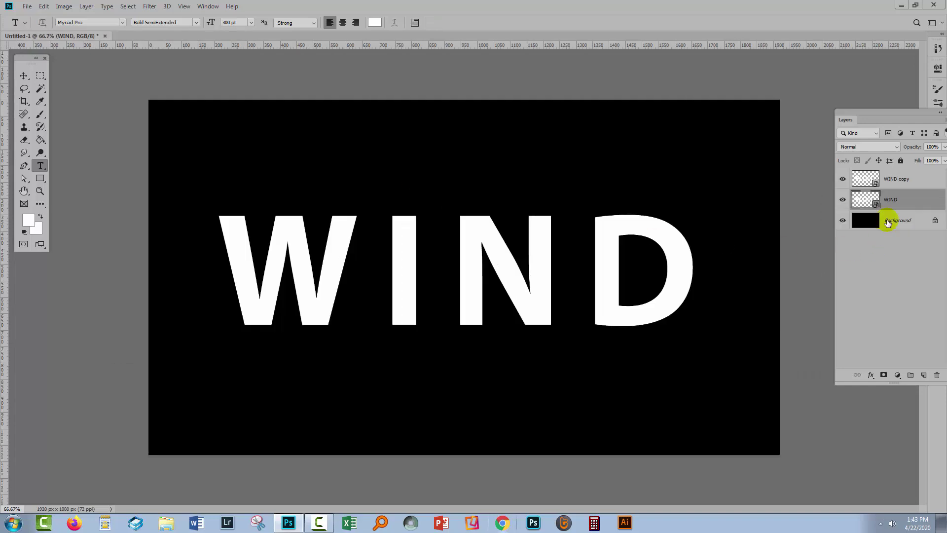
left_click_drag(849, 111, 775, 168)
left_click(768, 236)
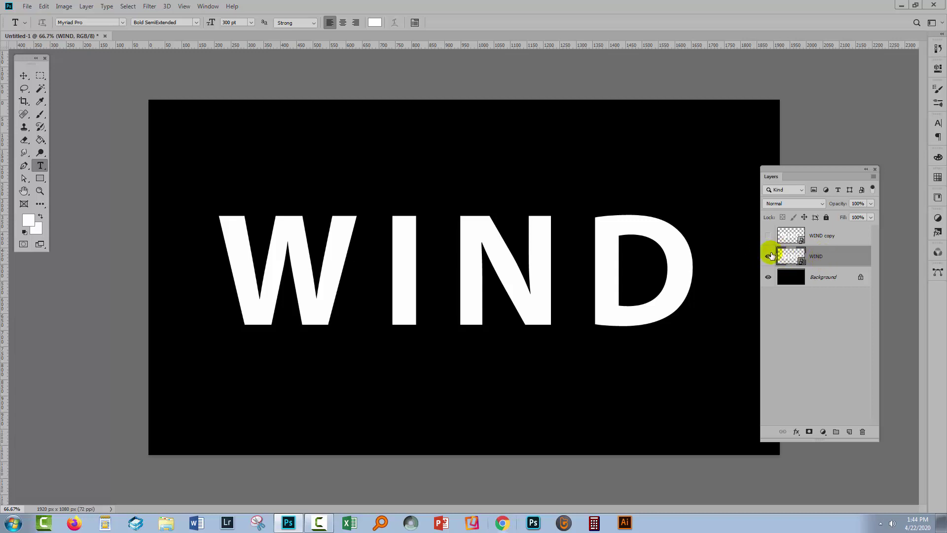
left_click(783, 237)
left_click_drag(783, 238, 801, 248)
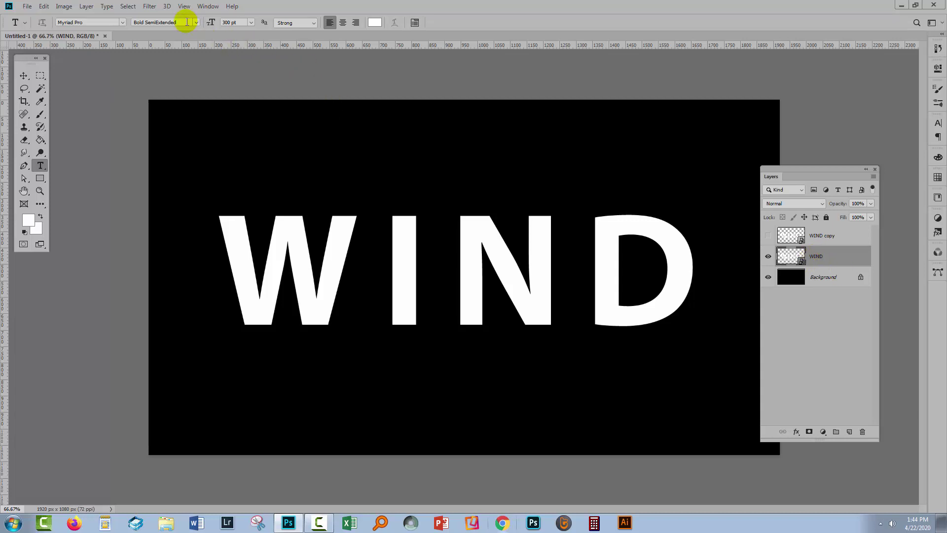
Apply Filter > Stylize > Wind using the Blast method, direction From the Right.
left_click(148, 7)
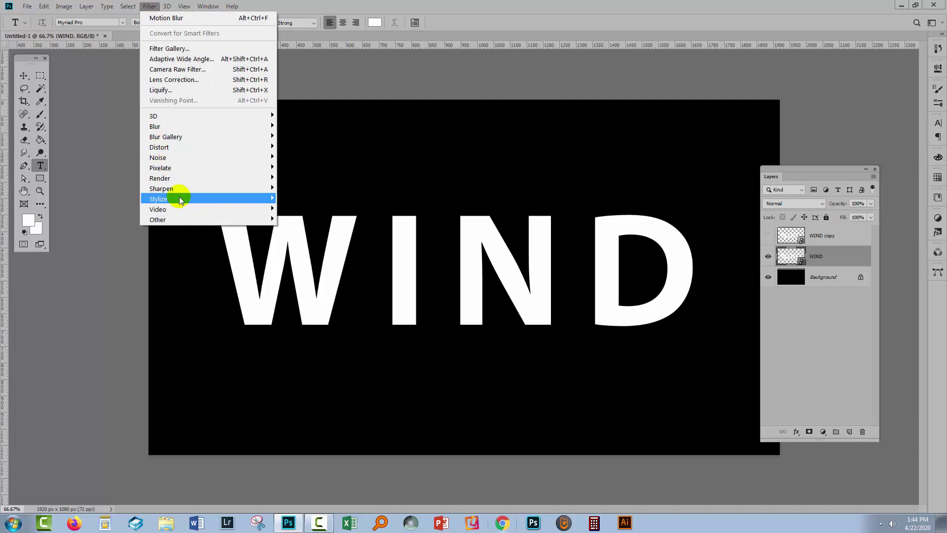
mouse_move(180, 196)
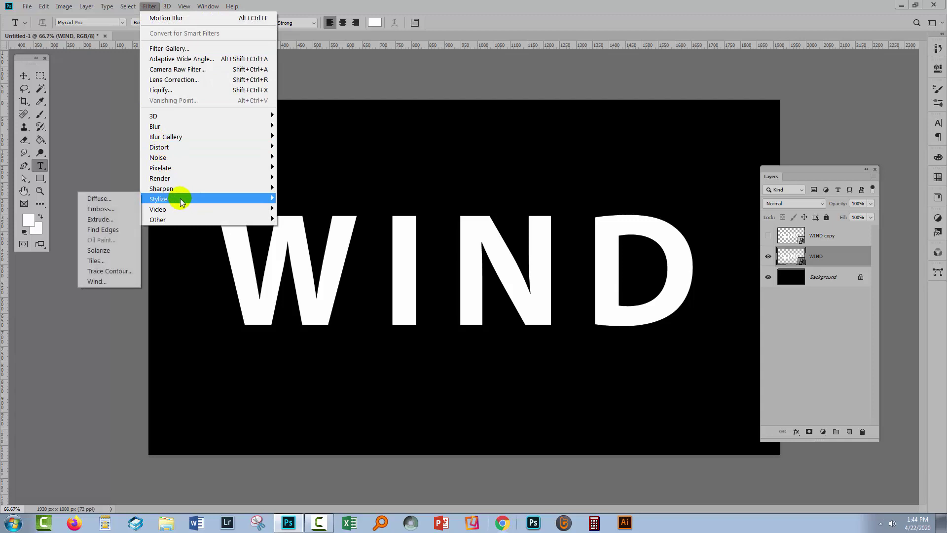
left_click(117, 282)
left_click_drag(690, 226, 588, 113)
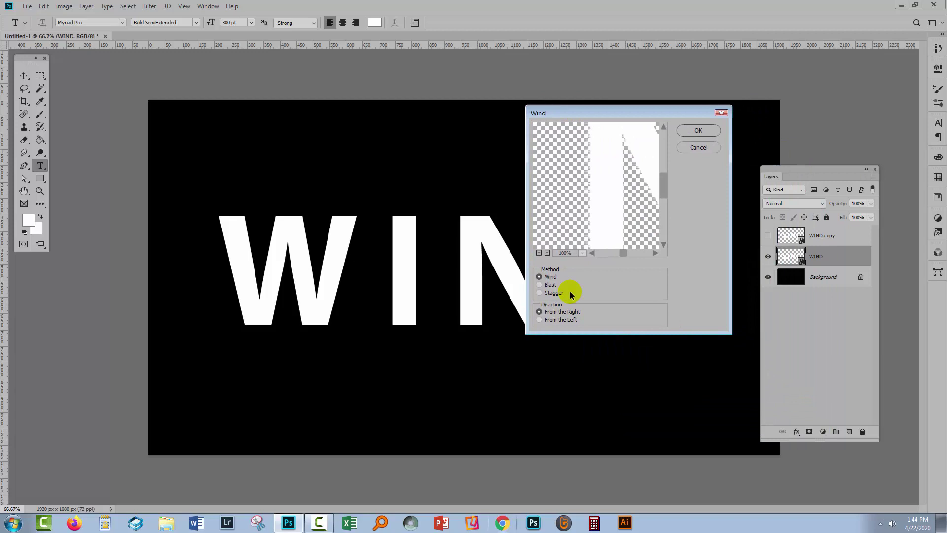
left_click(540, 320)
left_click(539, 286)
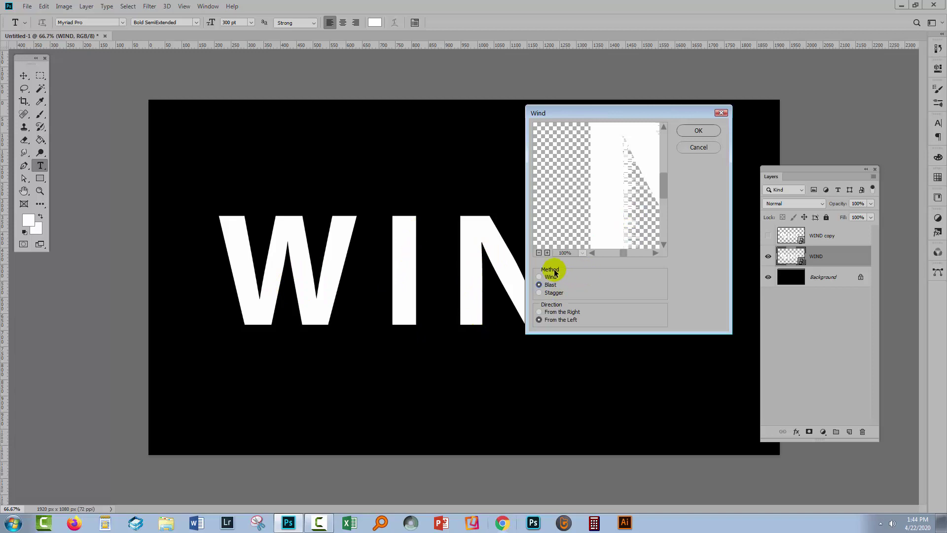
left_click(539, 313)
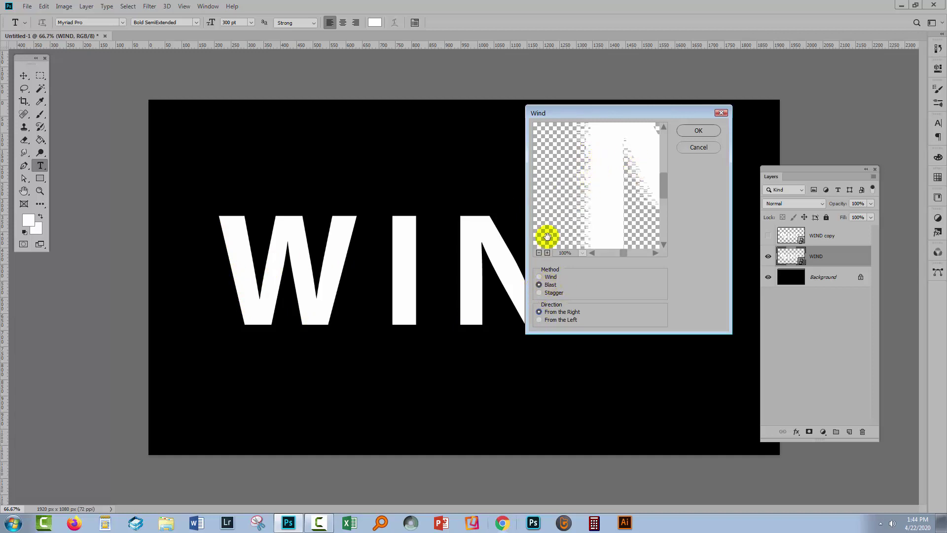
left_click(698, 131)
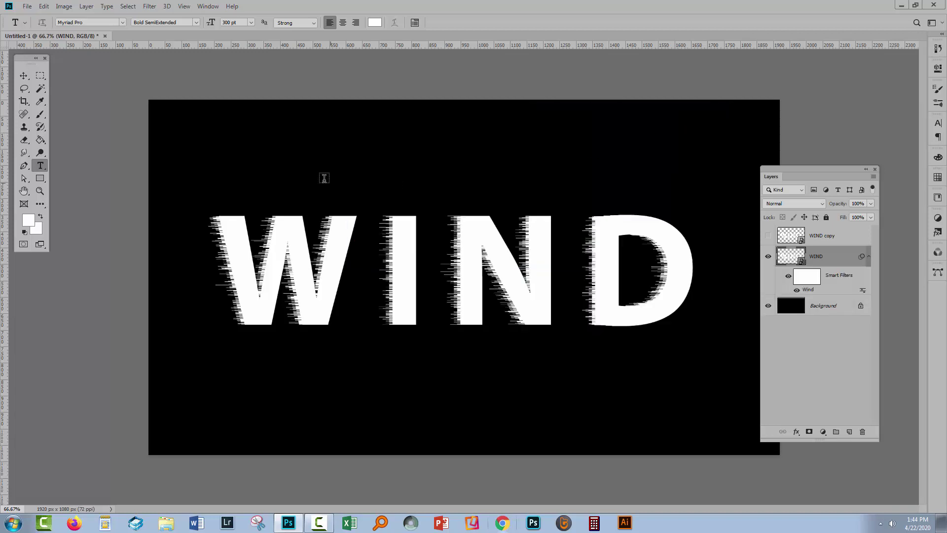
Reapply the Wind filter twice, adding a second and third wind pass.
left_click(150, 6)
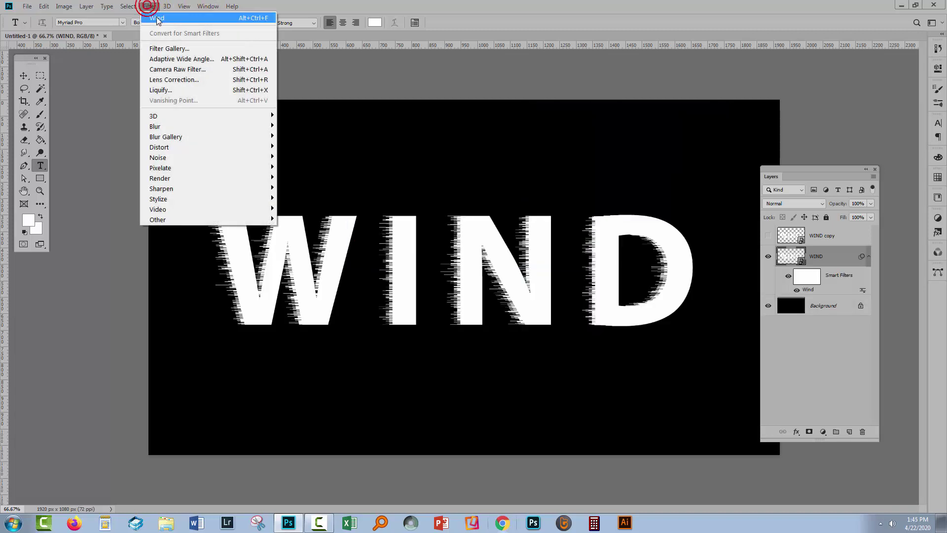
left_click(157, 18)
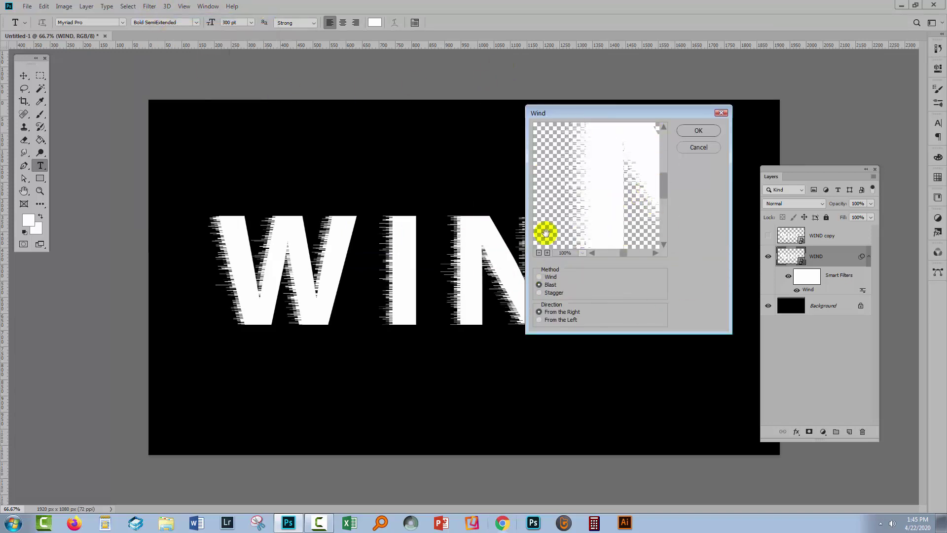
left_click(698, 131)
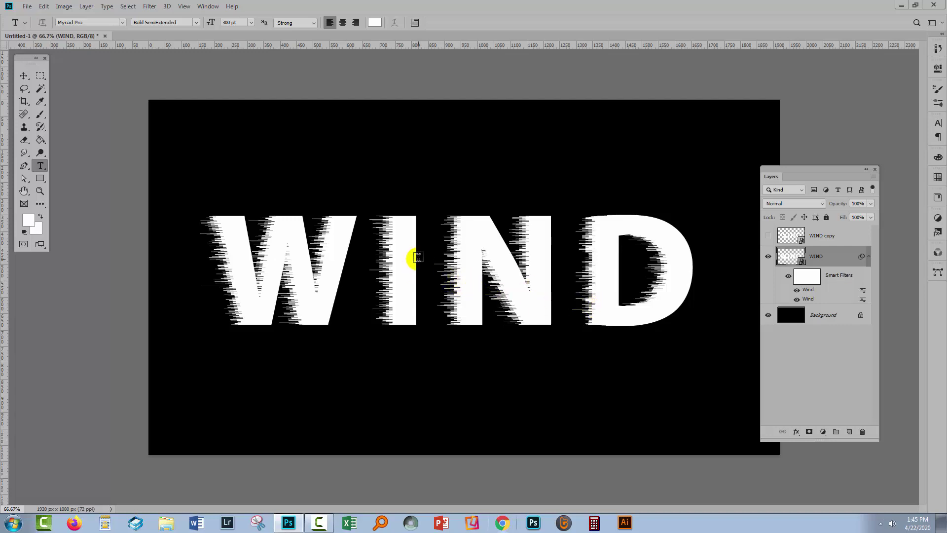
left_click(150, 6)
left_click(157, 19)
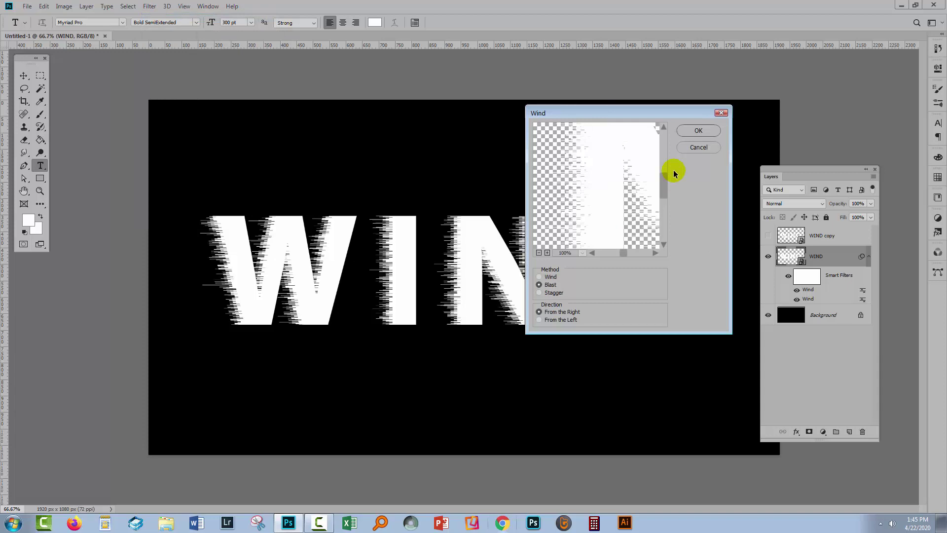
left_click(685, 133)
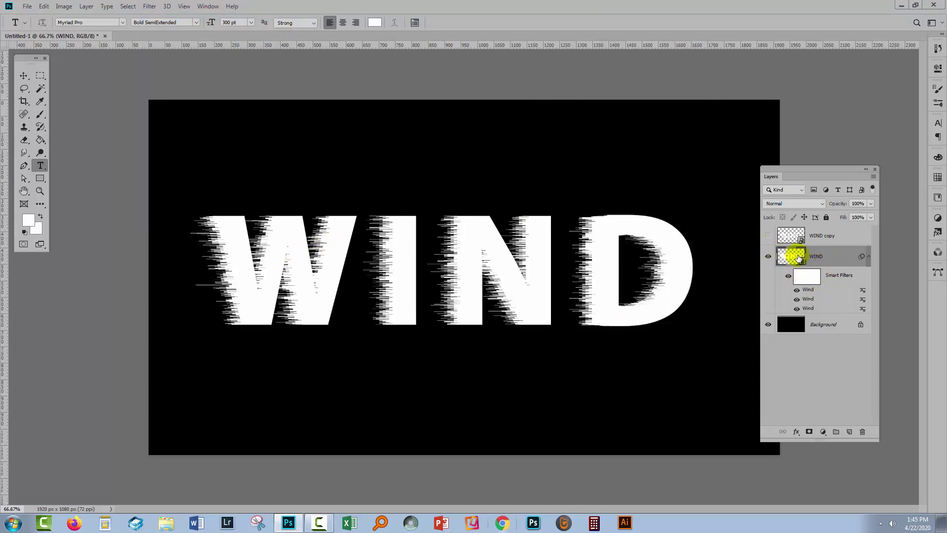
Toggle the second Wind filter to compare, then add a fourth Wind pass.
left_click(796, 299)
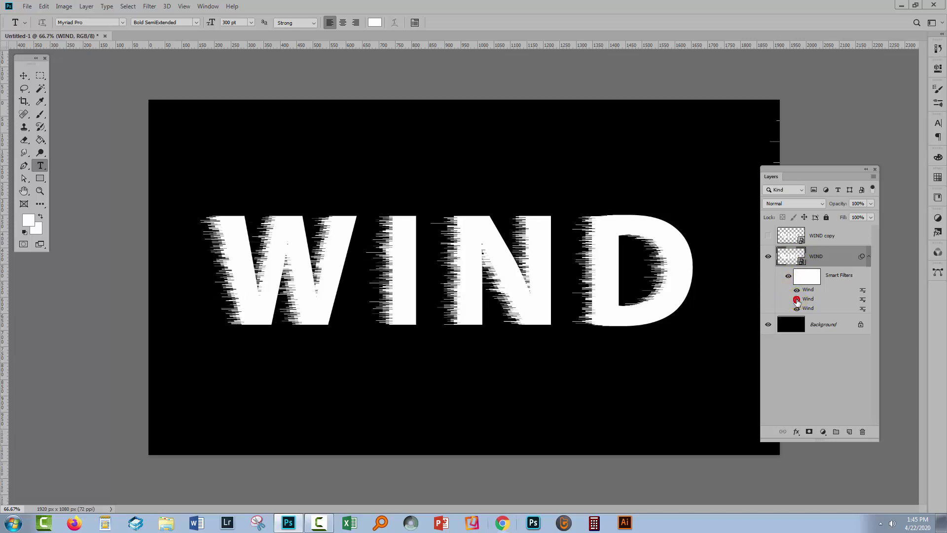
left_click(797, 296)
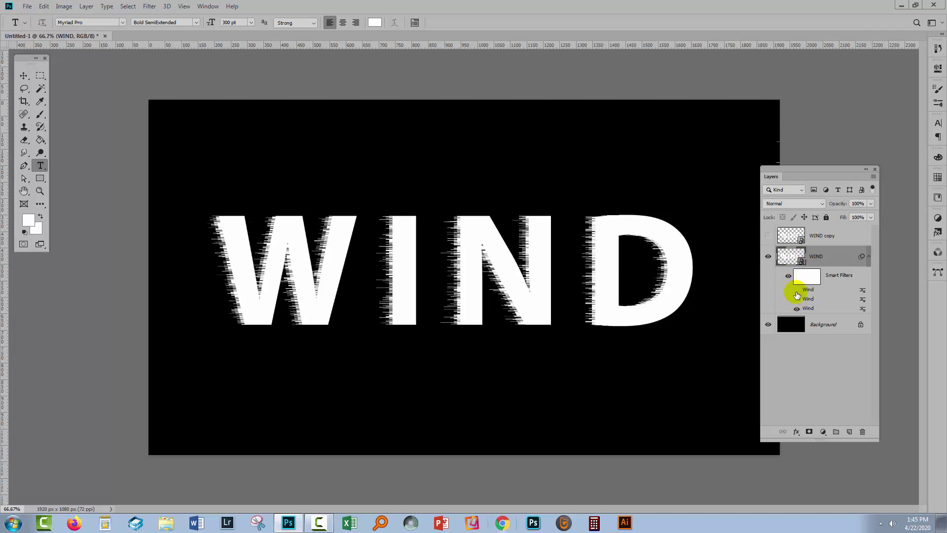
left_click(798, 299)
left_click(798, 299)
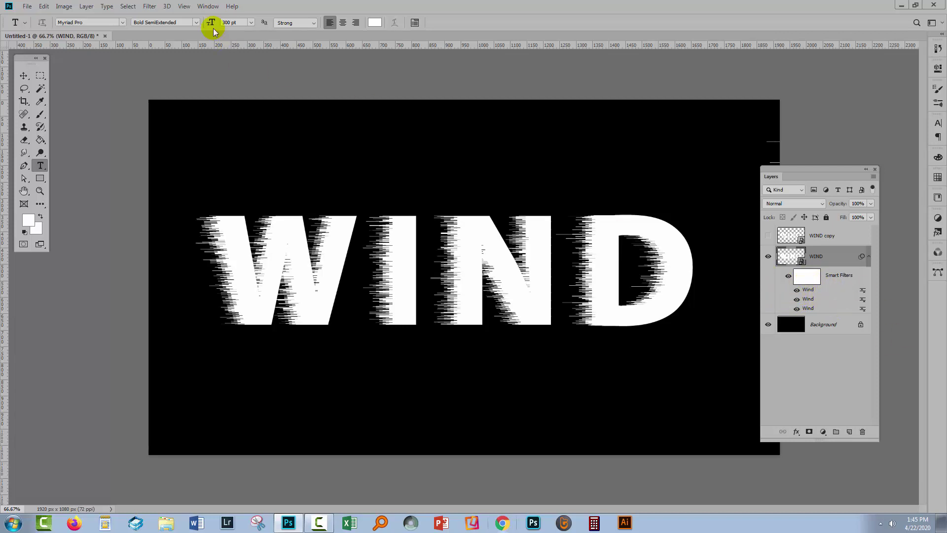
left_click(149, 10)
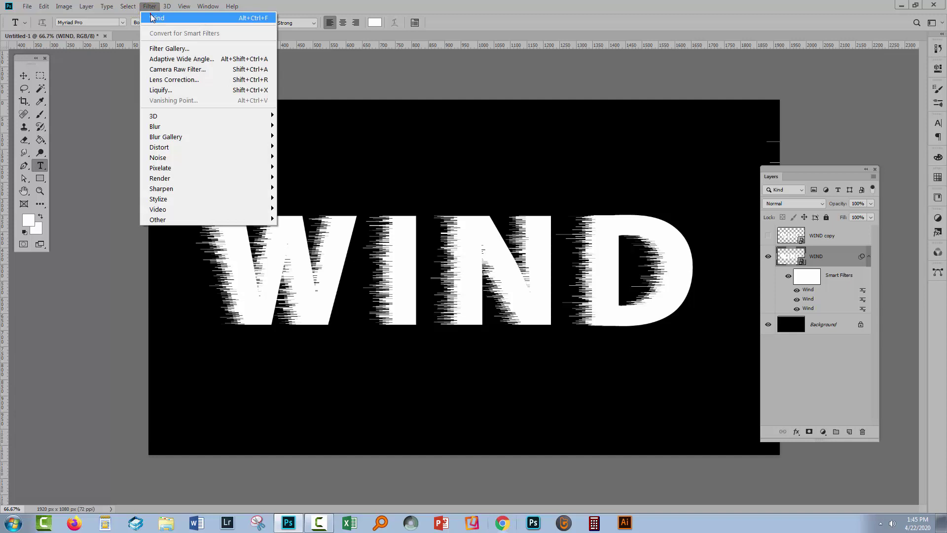
left_click(157, 18)
left_click(699, 132)
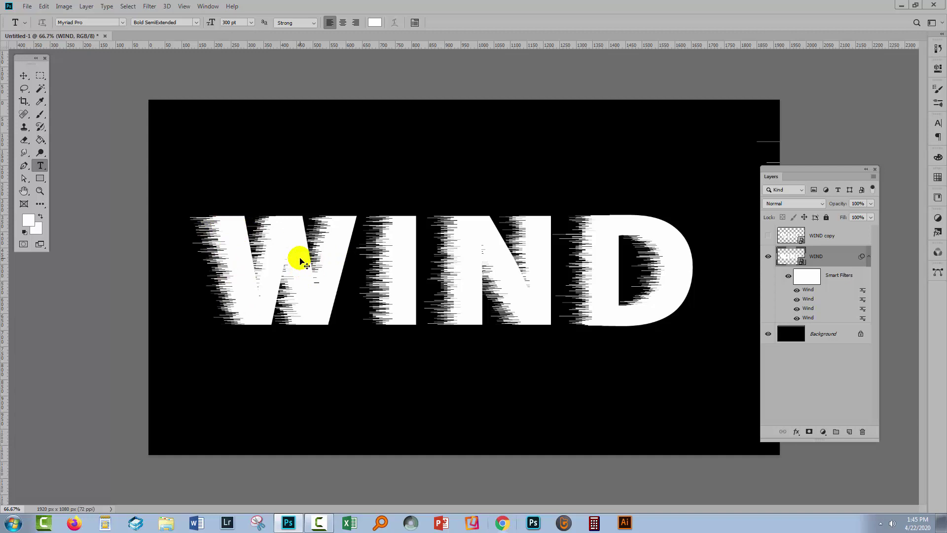
Zoom in closely on the letter W of the WIND text.
key("ctrl+0")
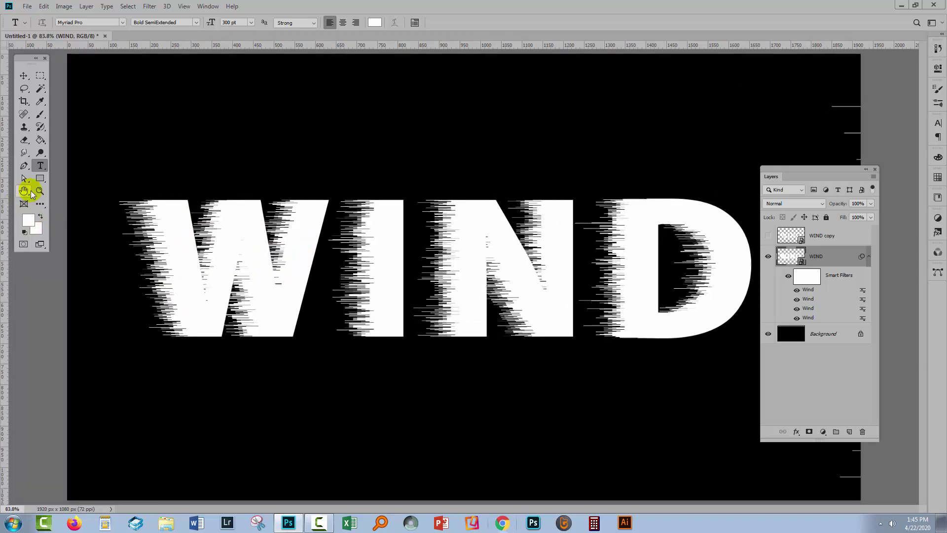
left_click(38, 189)
left_click(98, 191)
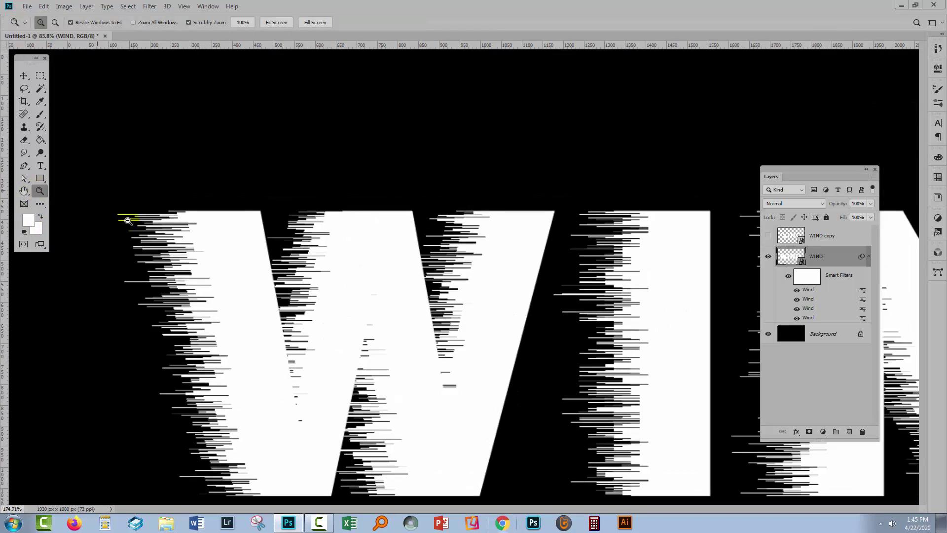
left_click(321, 391)
left_click_drag(335, 355, 366, 279)
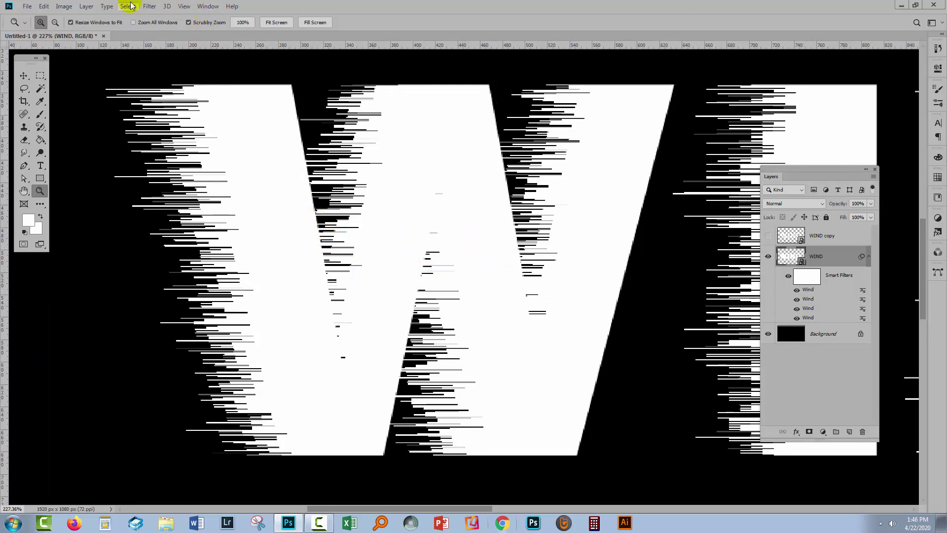
Add a Wind filter pass with Method set to plain Wind, then check the streaks zoomed in.
left_click(150, 6)
left_click(157, 18)
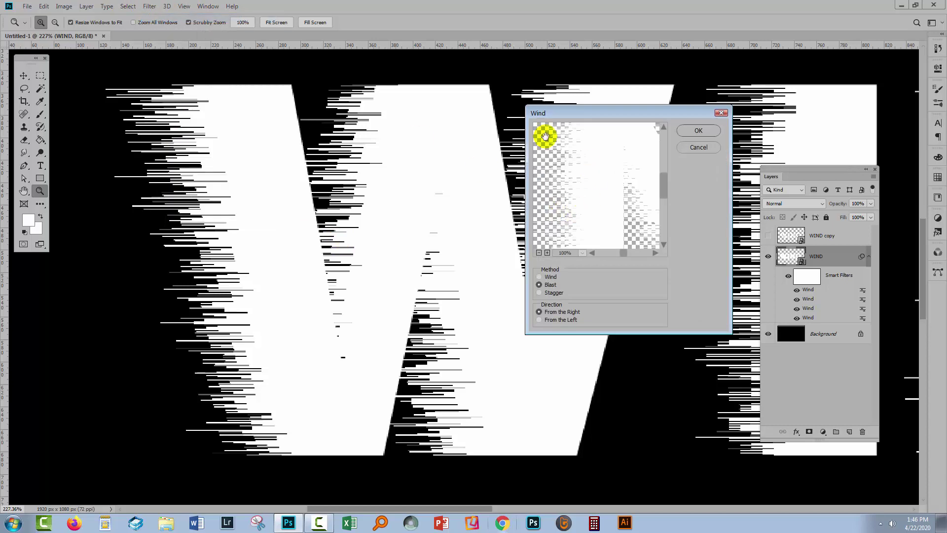
left_click(540, 277)
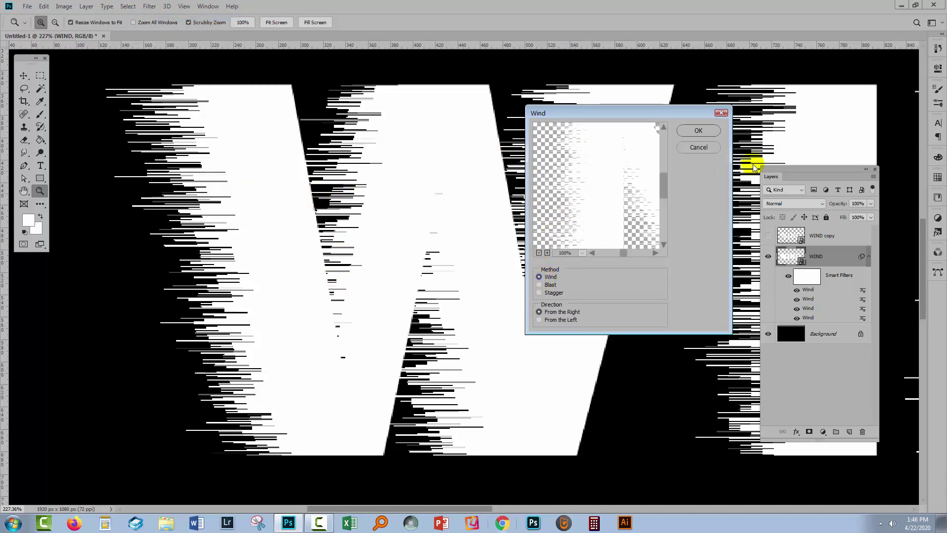
left_click(697, 130)
left_click(698, 131)
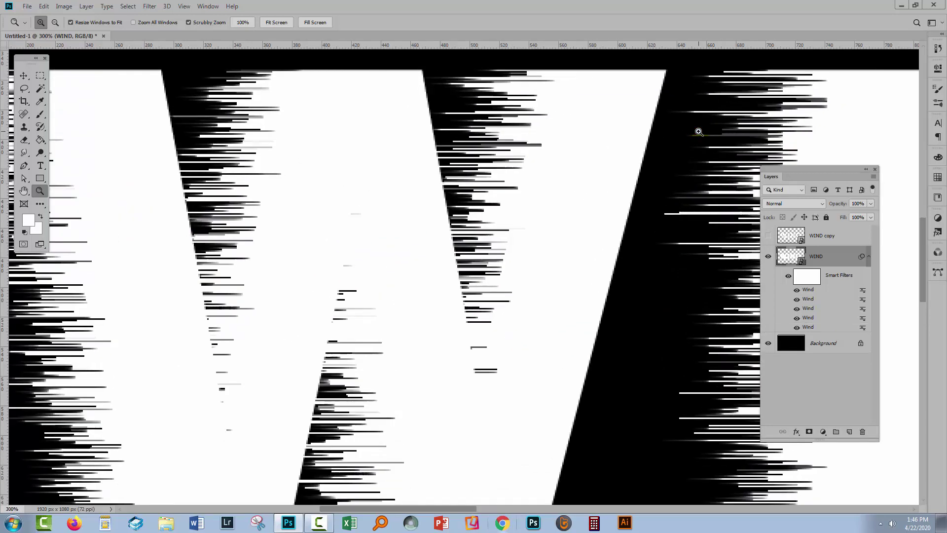
left_click(425, 248, "alt")
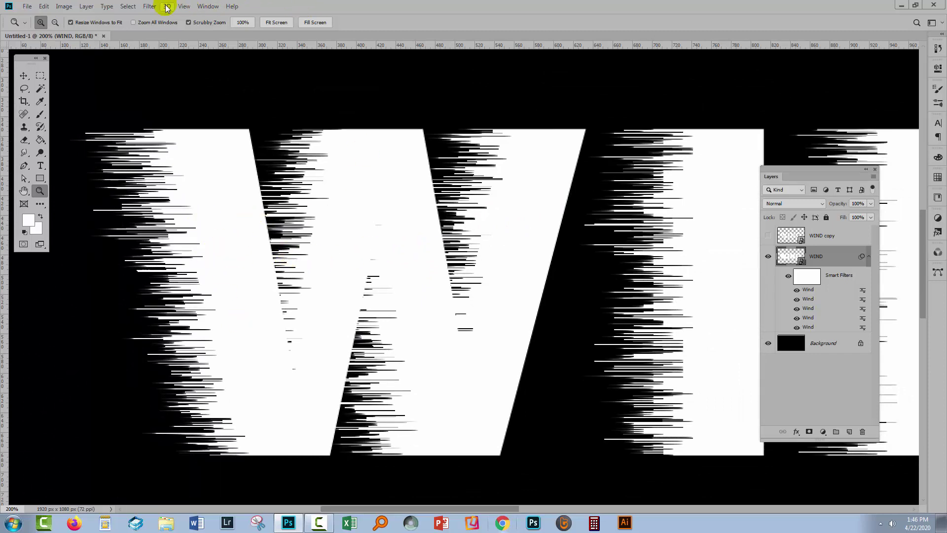
Apply two more Wind passes, bringing the stack to seven Wind filters.
left_click(151, 6)
left_click(159, 18)
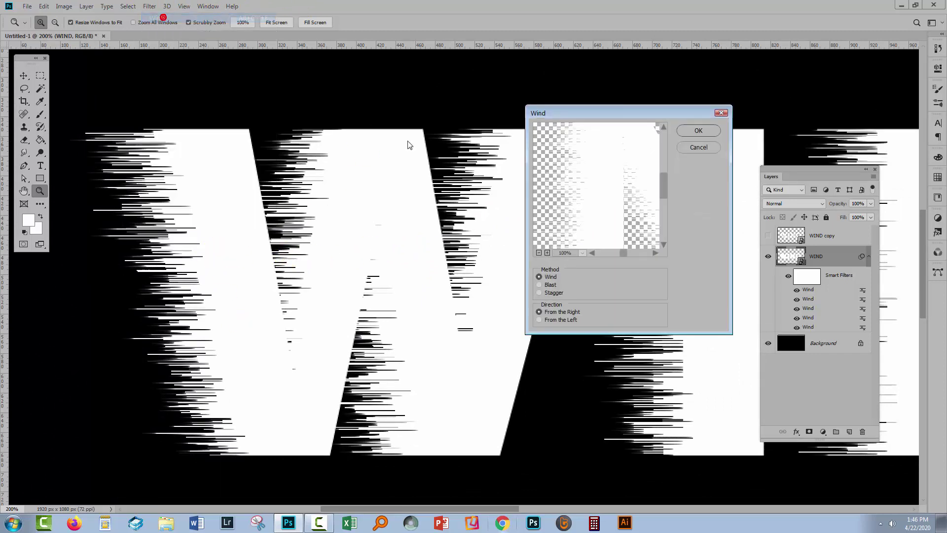
left_click(698, 130)
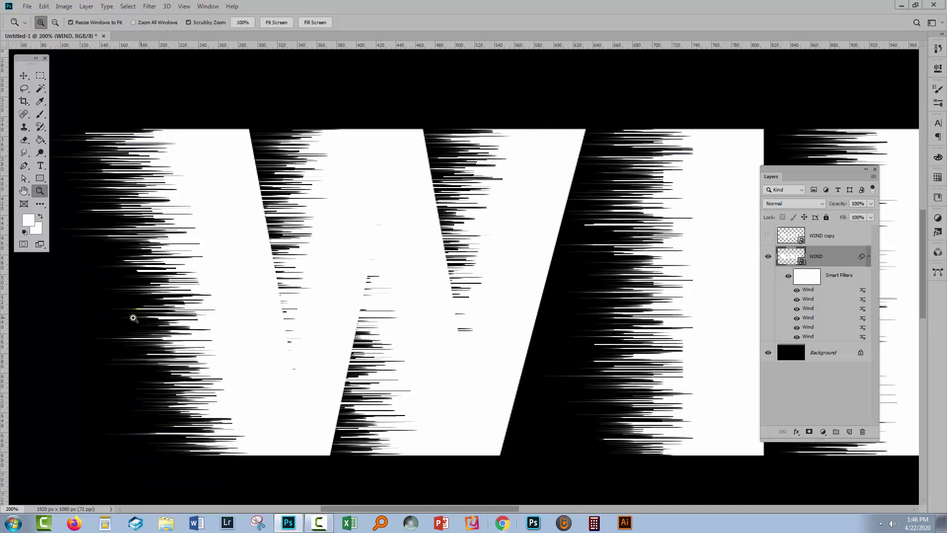
left_click(150, 7)
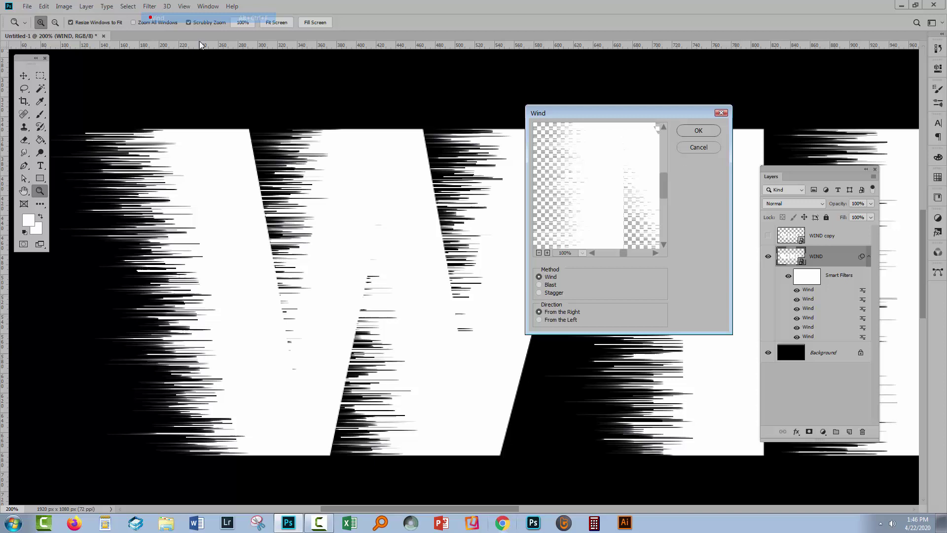
left_click(699, 131)
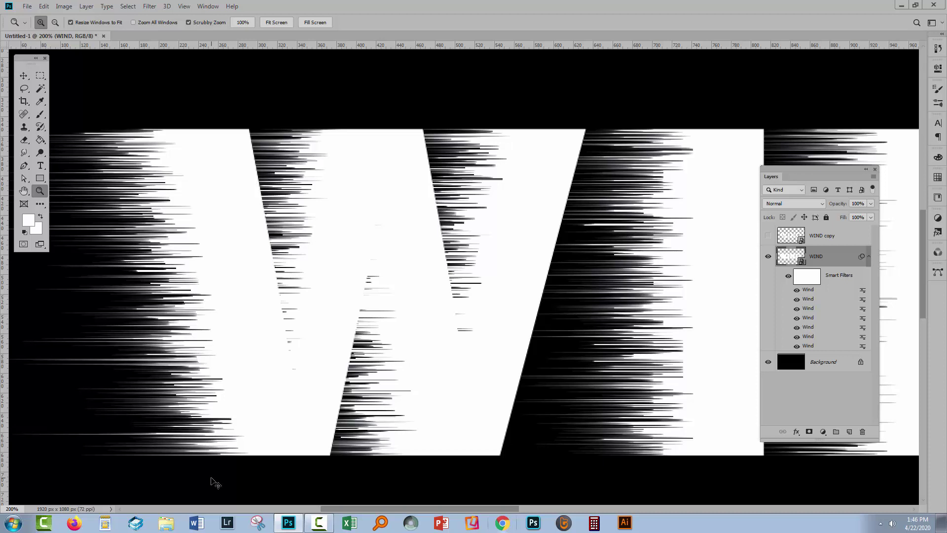
Apply a Motion Blur with angle 0° and distance 15 pixels to the WIND layer.
key("ctrl+0")
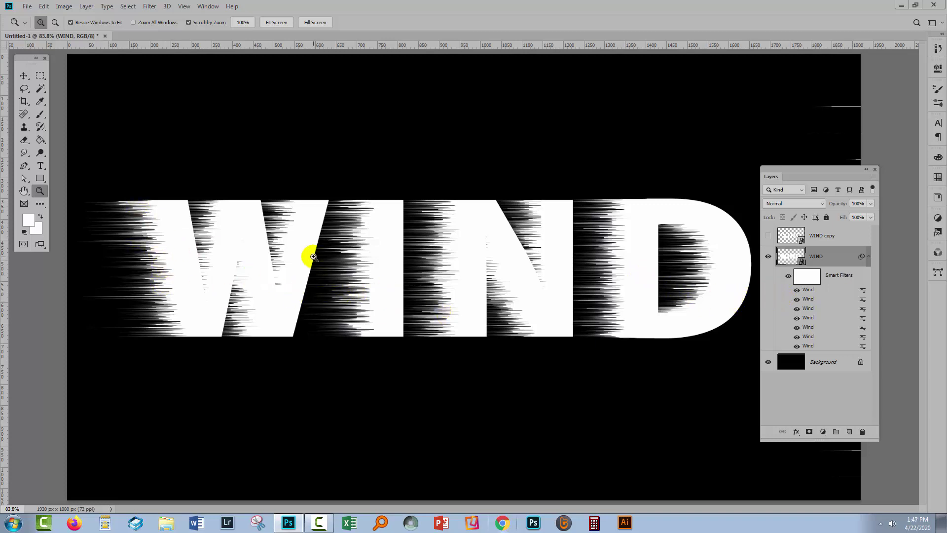
left_click(148, 7)
mouse_move(158, 129)
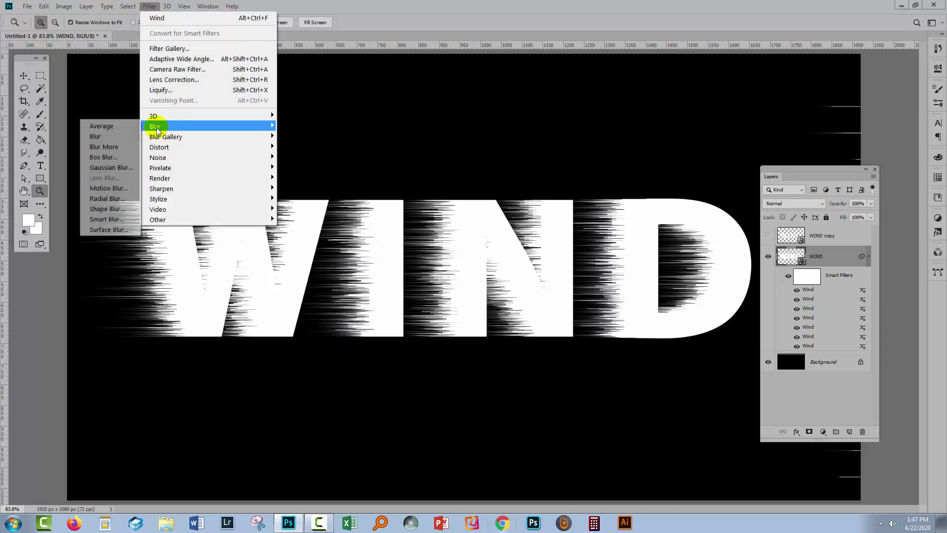
left_click(114, 186)
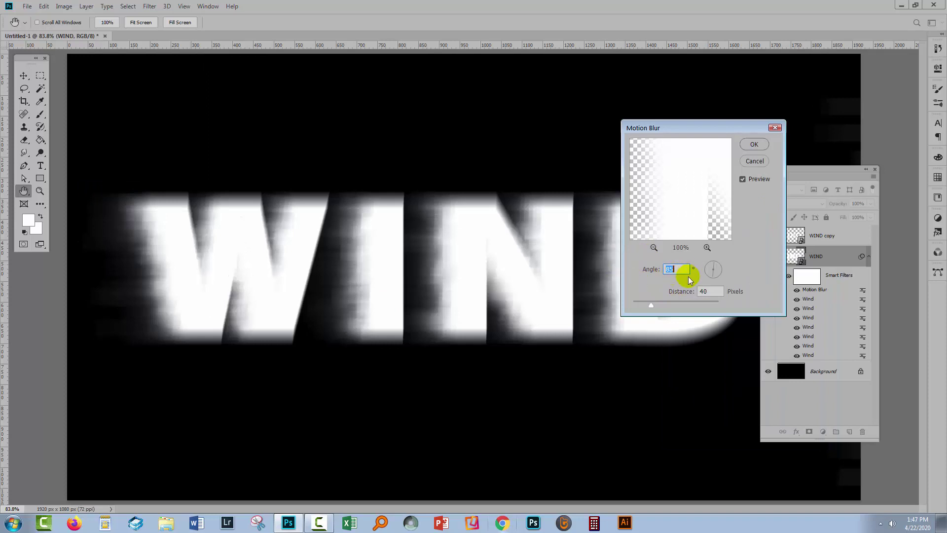
type("0")
key("Tab")
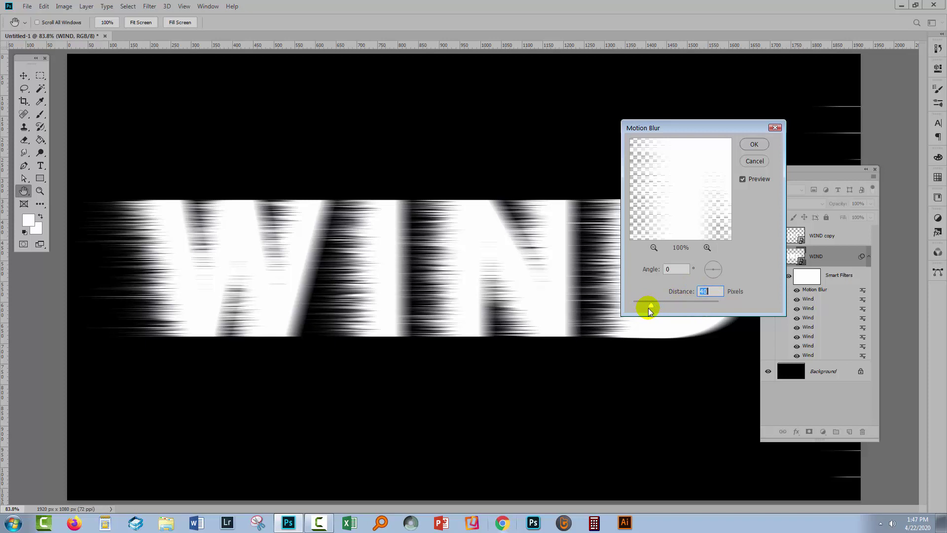
left_click_drag(651, 307, 641, 307)
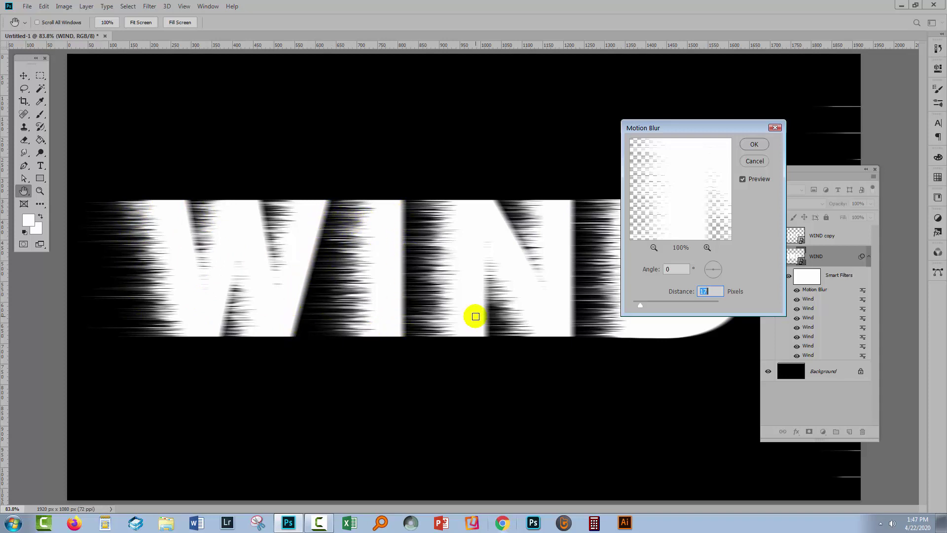
left_click(743, 180)
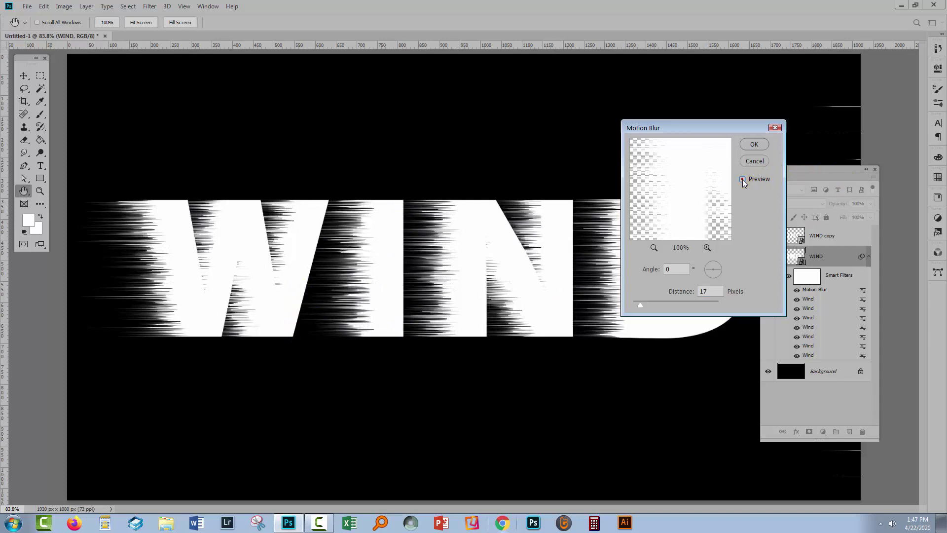
left_click(742, 179)
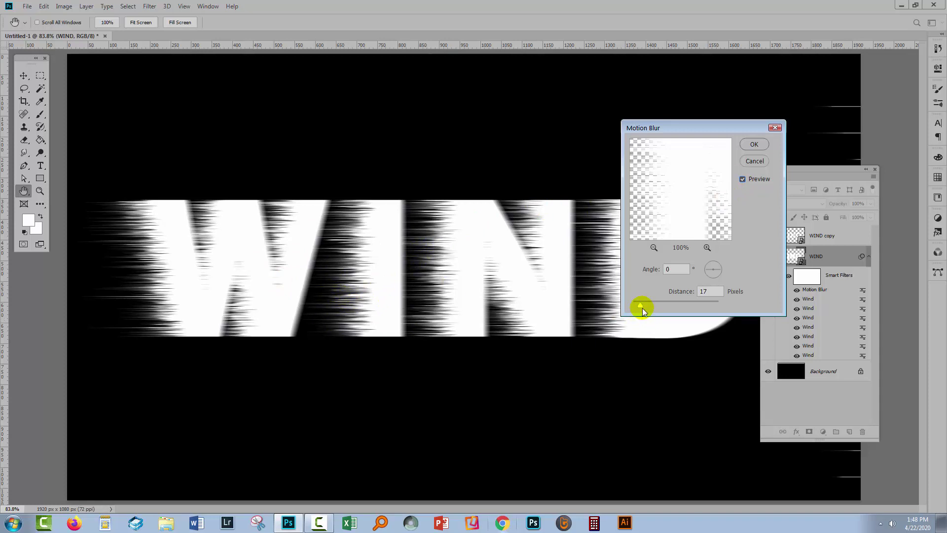
left_click_drag(641, 306, 639, 306)
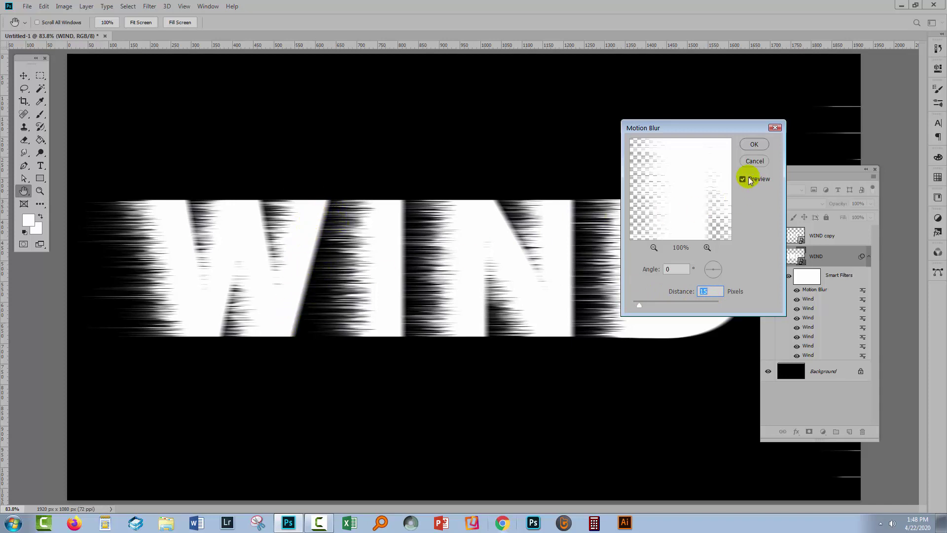
left_click(756, 141)
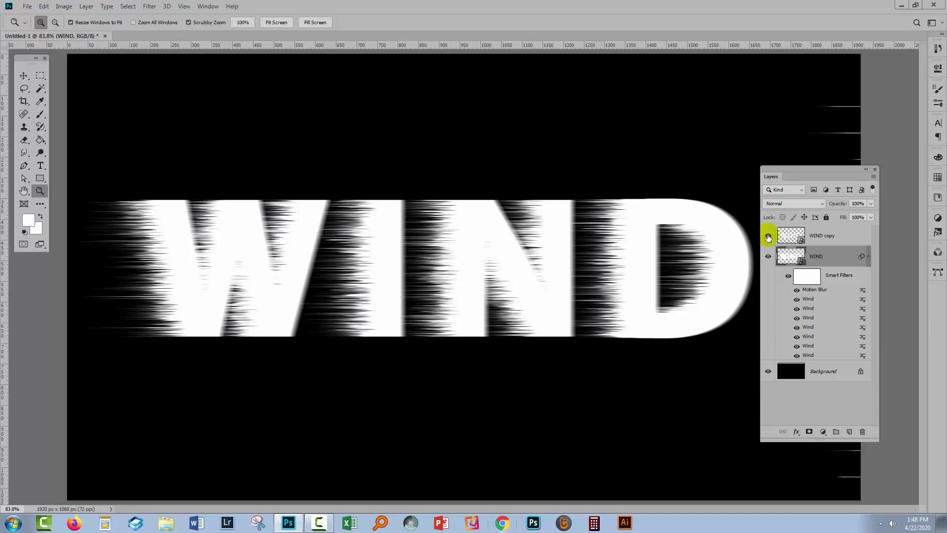
Make the WIND copy layer visible above the blurred text and select it.
left_click(768, 236)
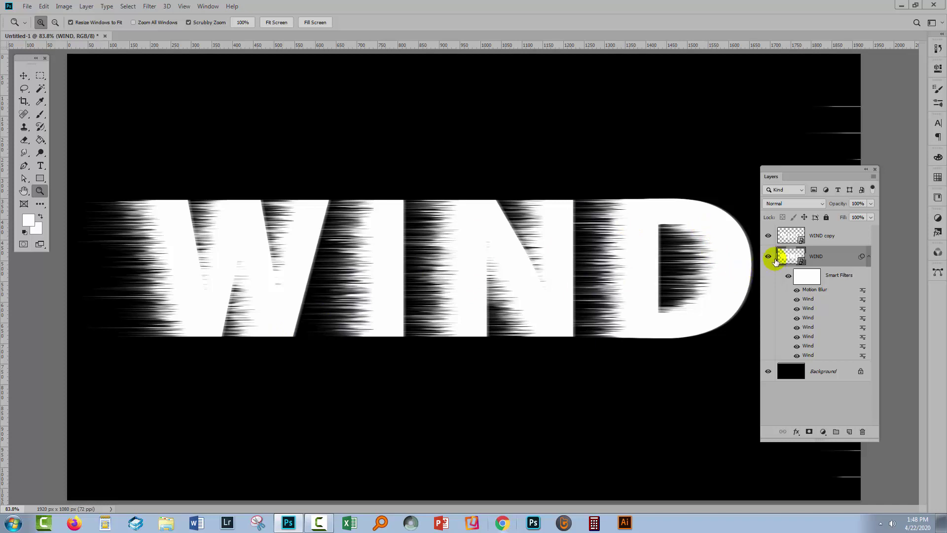
left_click(769, 236)
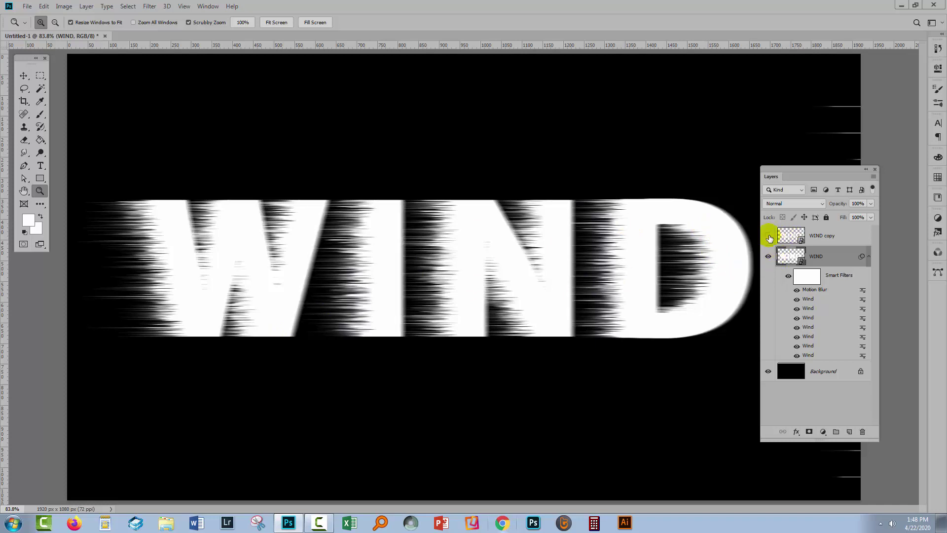
left_click(769, 236)
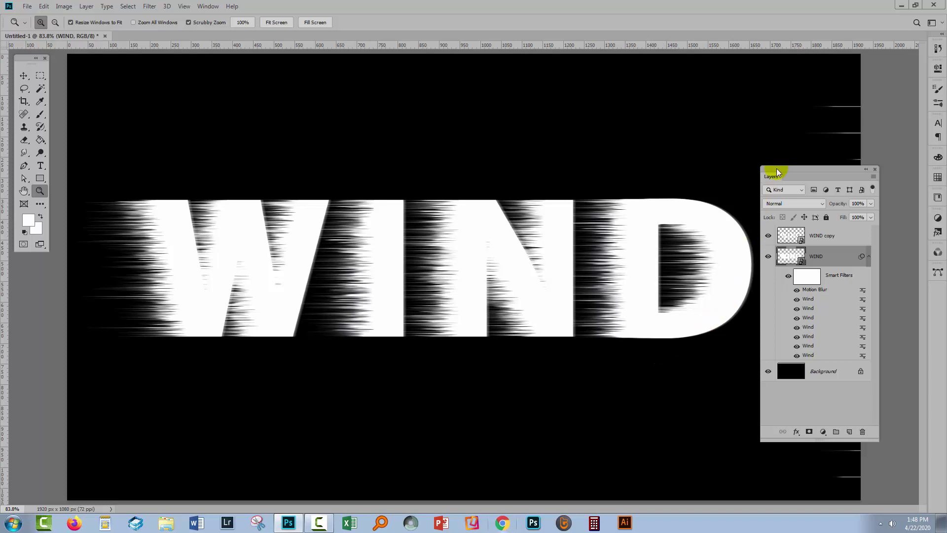
left_click_drag(771, 177, 783, 163)
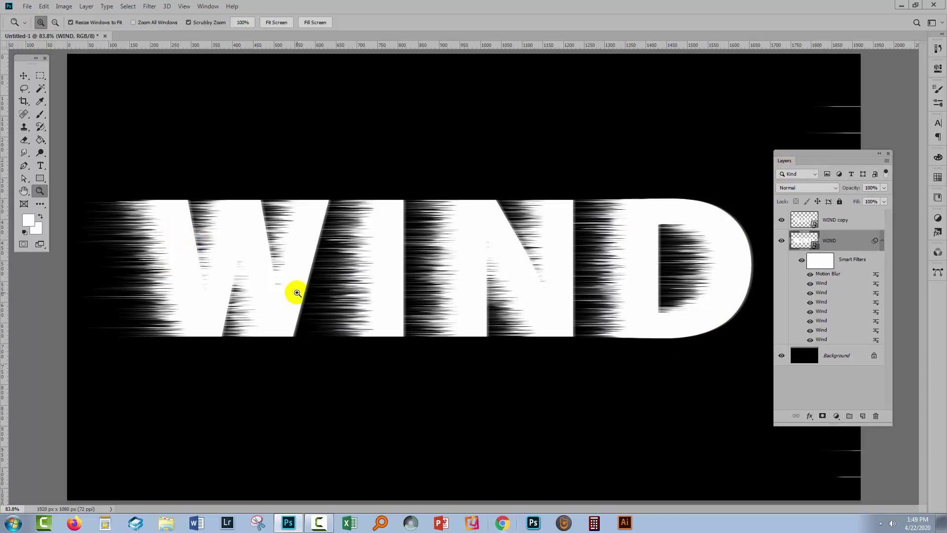
left_click(840, 221)
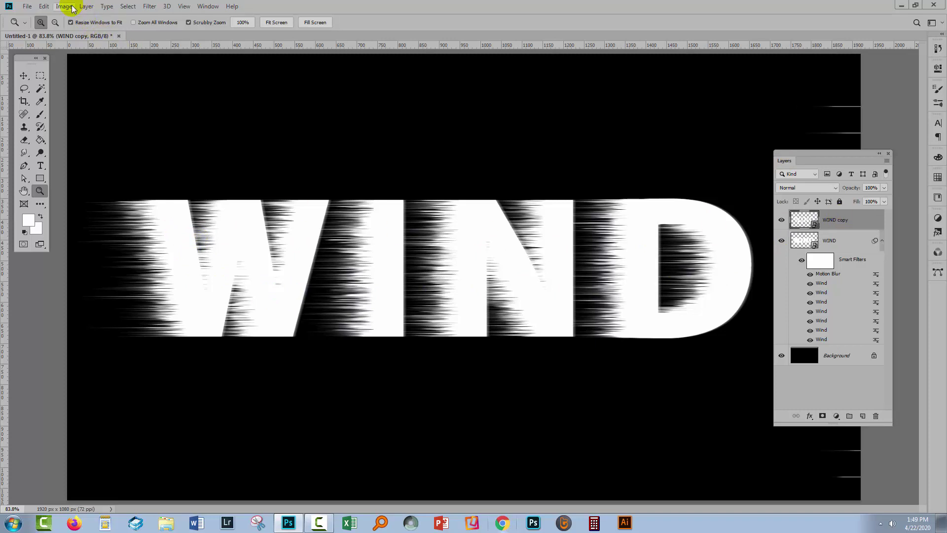
Add a colorized Hue/Saturation adjustment layer tinted turquoise (Hue about 179, Saturation 57).
left_click(87, 10)
mouse_move(87, 147)
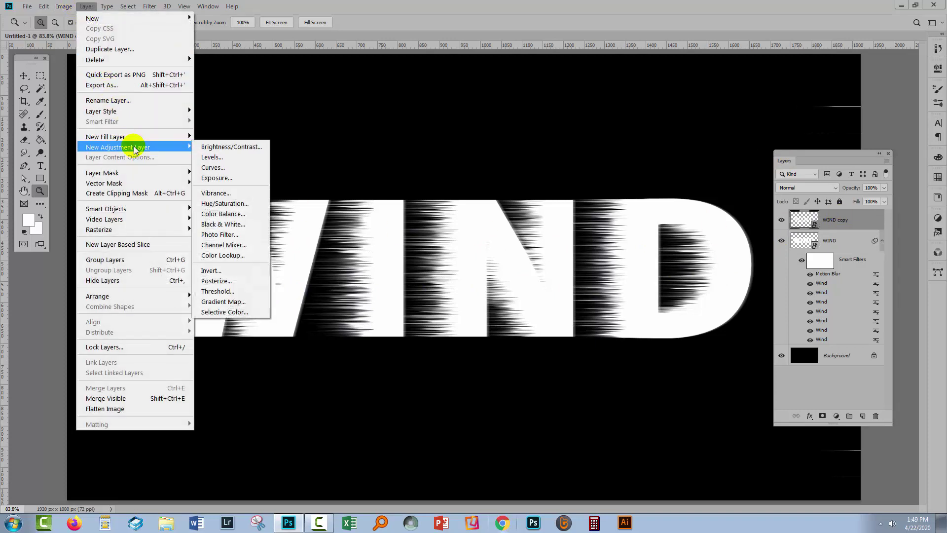
left_click(220, 203)
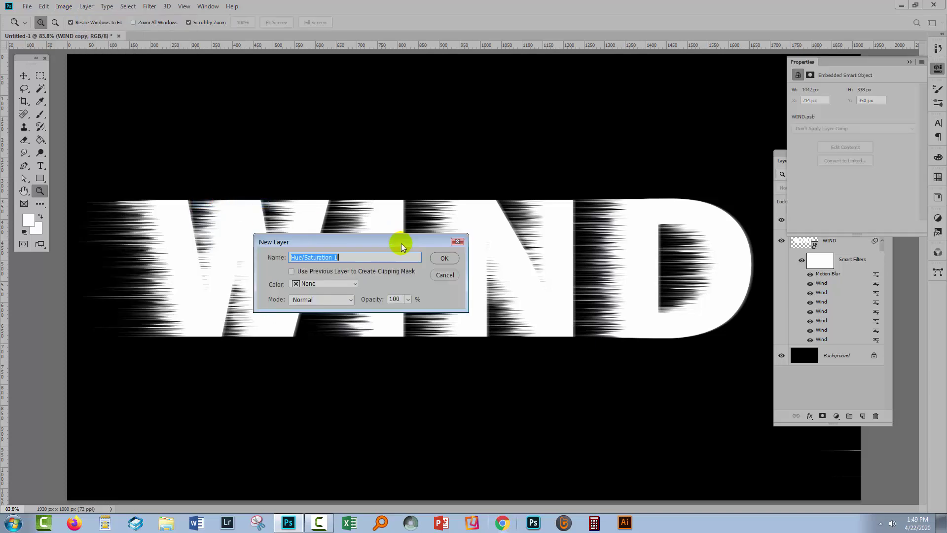
left_click(442, 260)
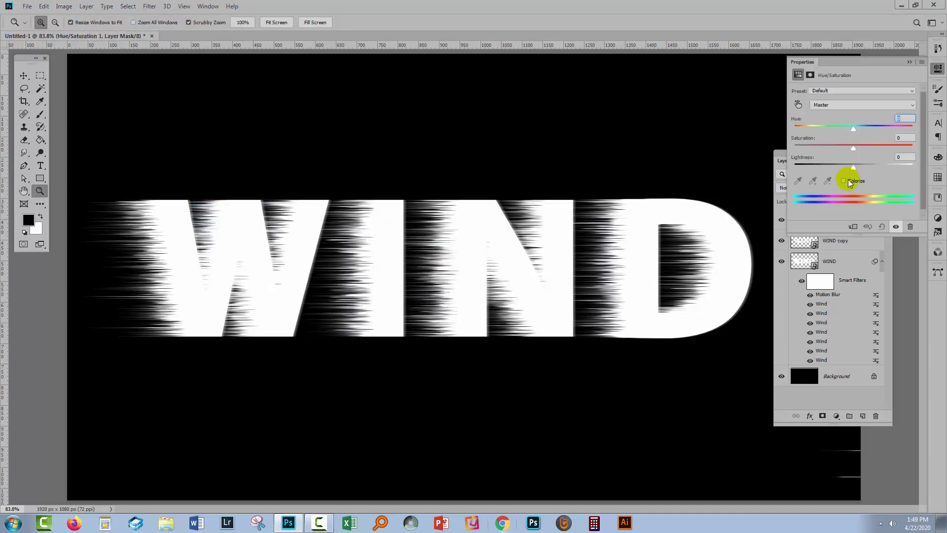
left_click(845, 181)
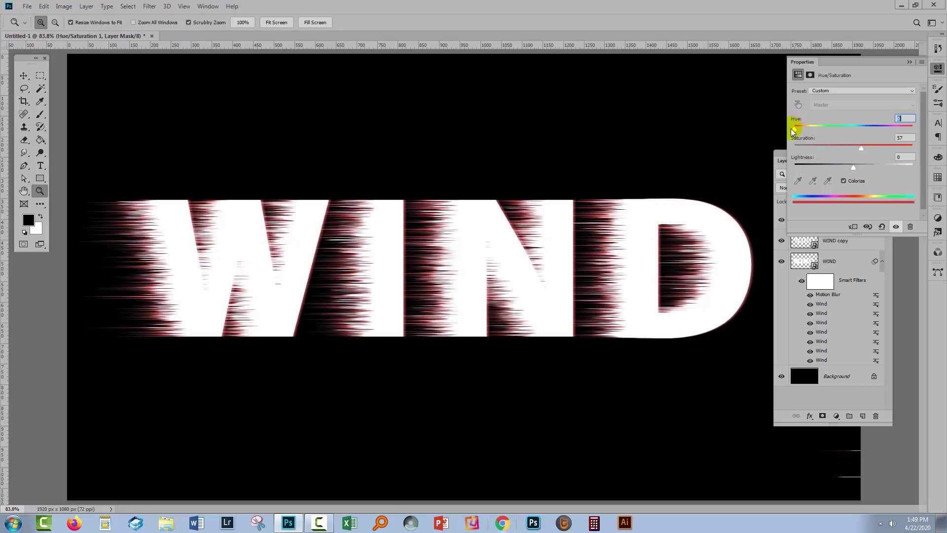
left_click_drag(797, 130, 836, 131)
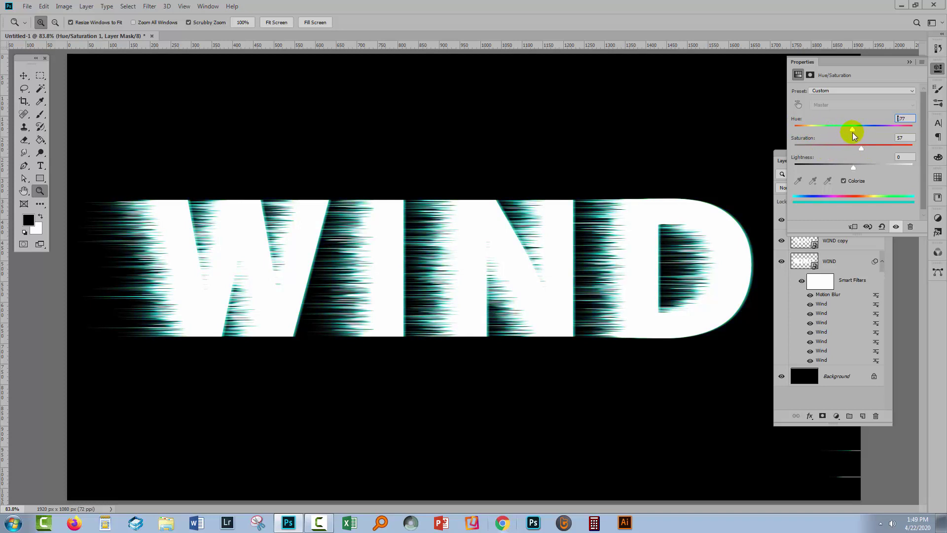
left_click(909, 63)
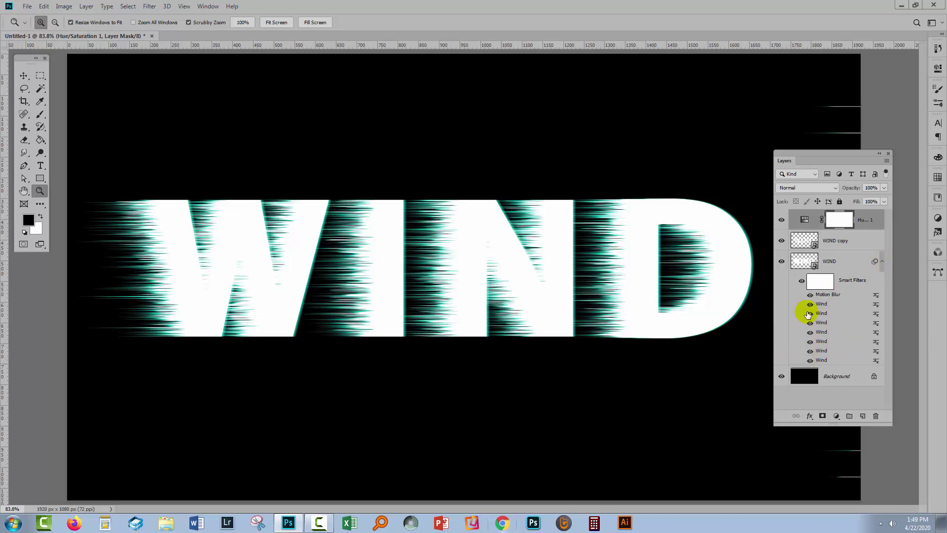
Compare the second and fifth Wind filters on and off, leaving the fifth switched off.
left_click(810, 314)
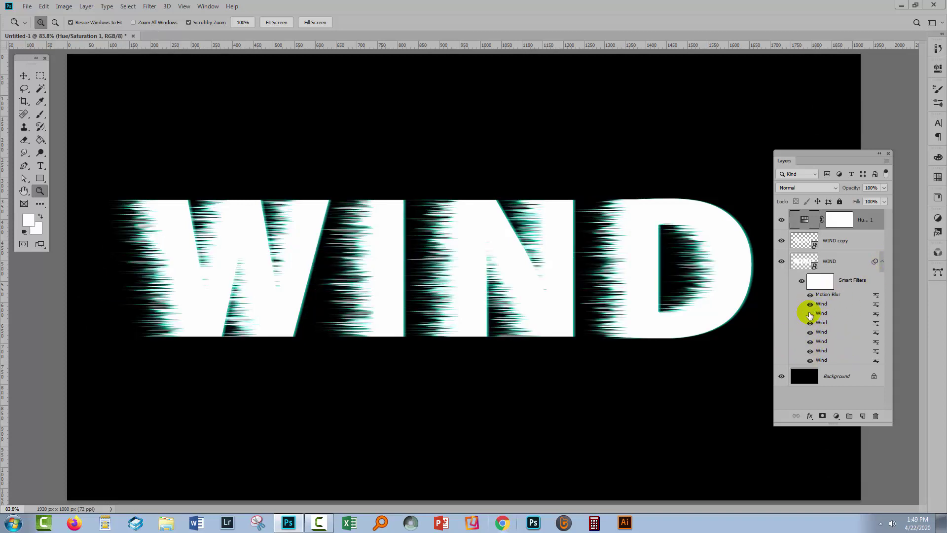
left_click(810, 314)
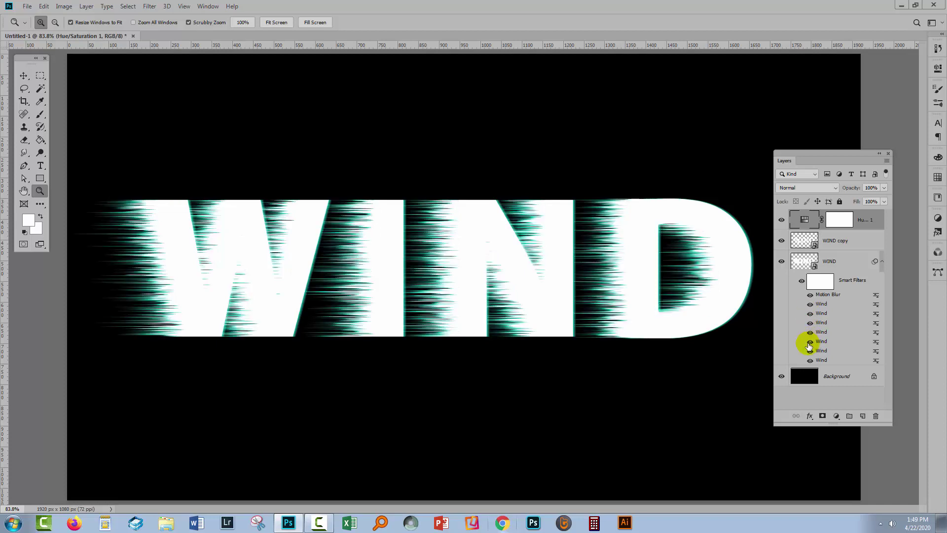
left_click(810, 342)
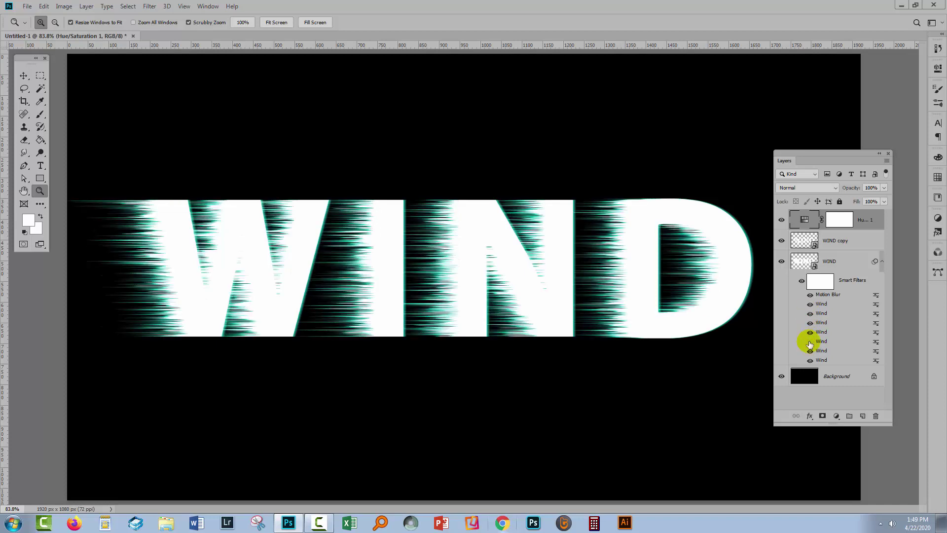
left_click(810, 342)
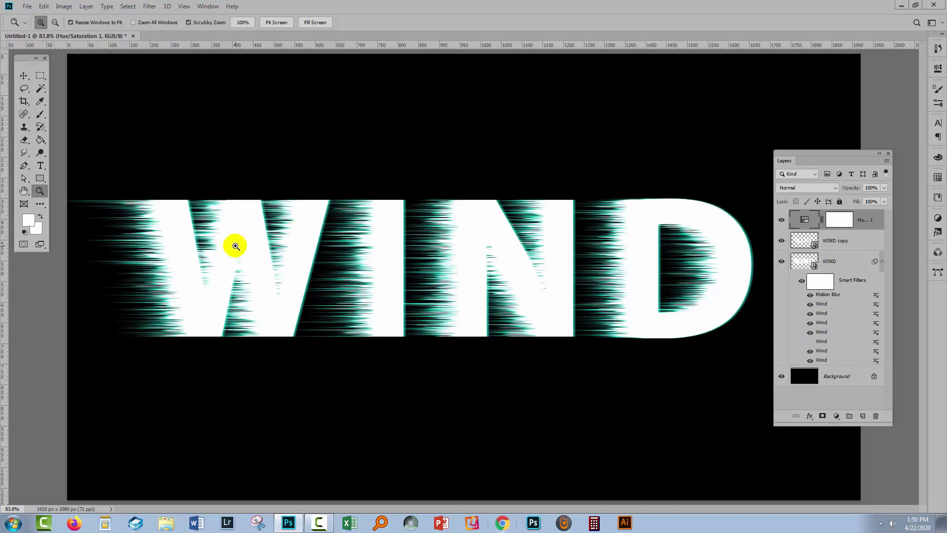
left_click(810, 342)
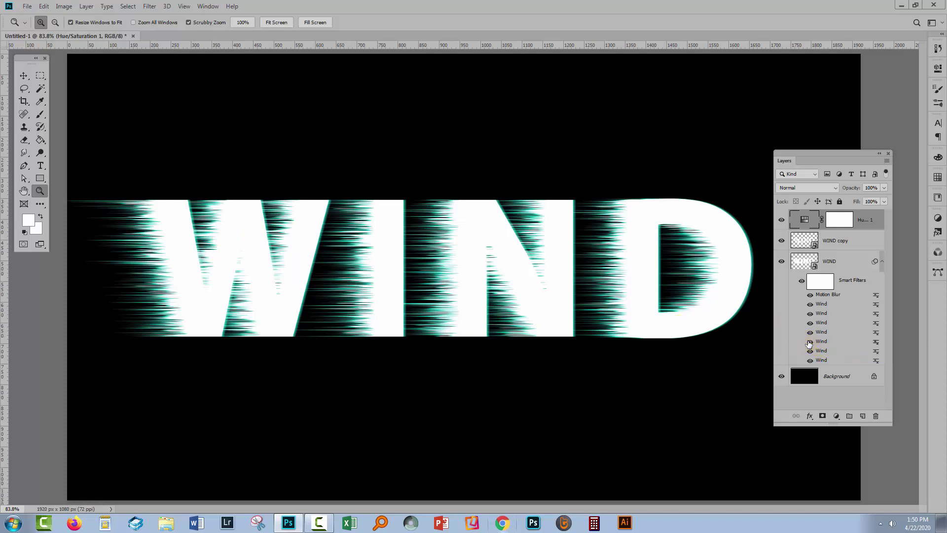
left_click(810, 341)
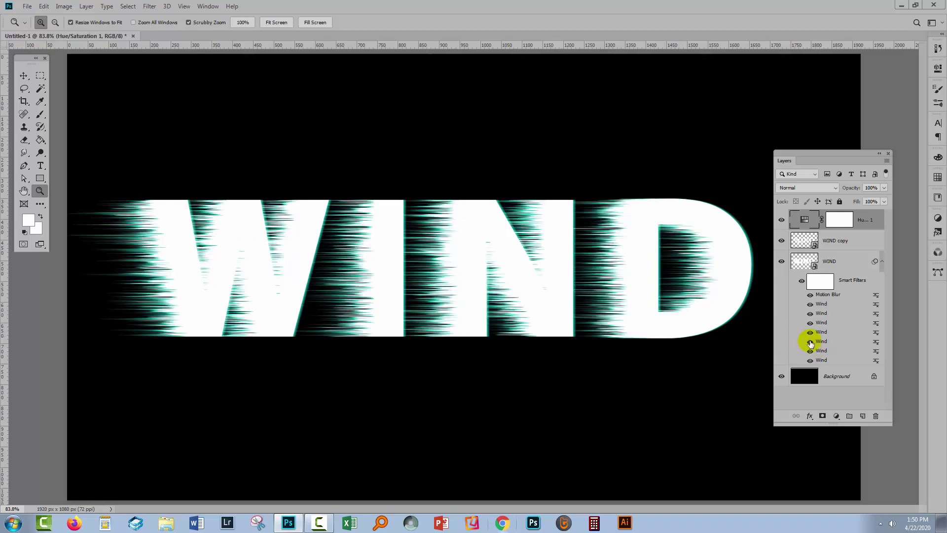
left_click(810, 342)
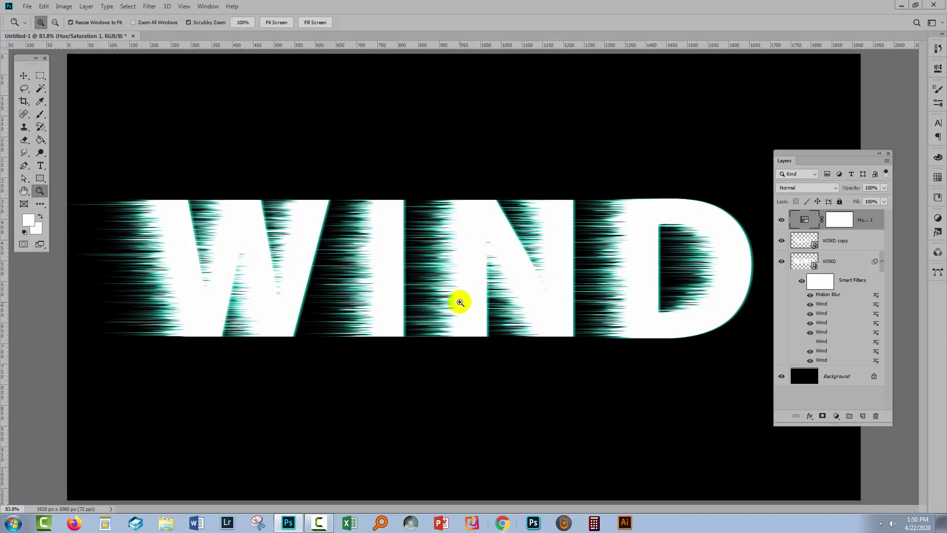
left_click_drag(813, 162, 778, 132)
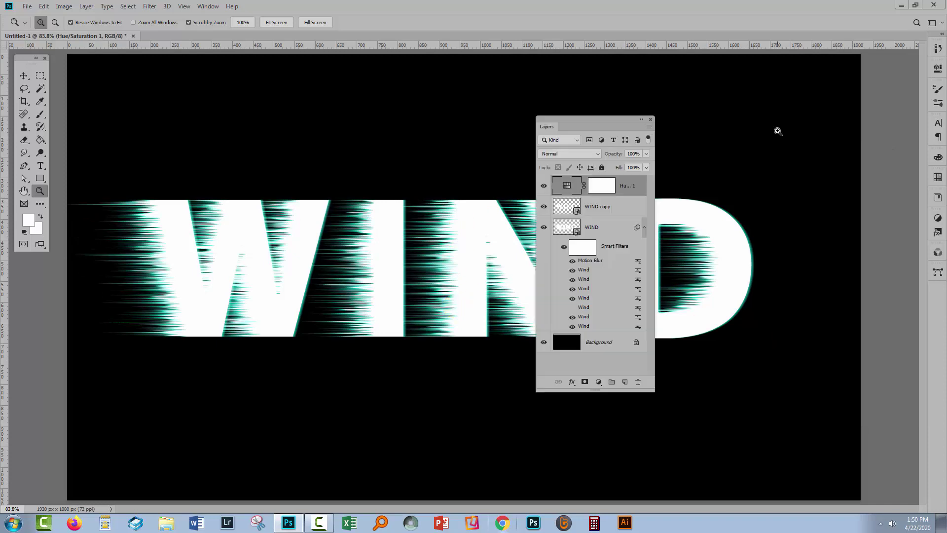
left_click(573, 307)
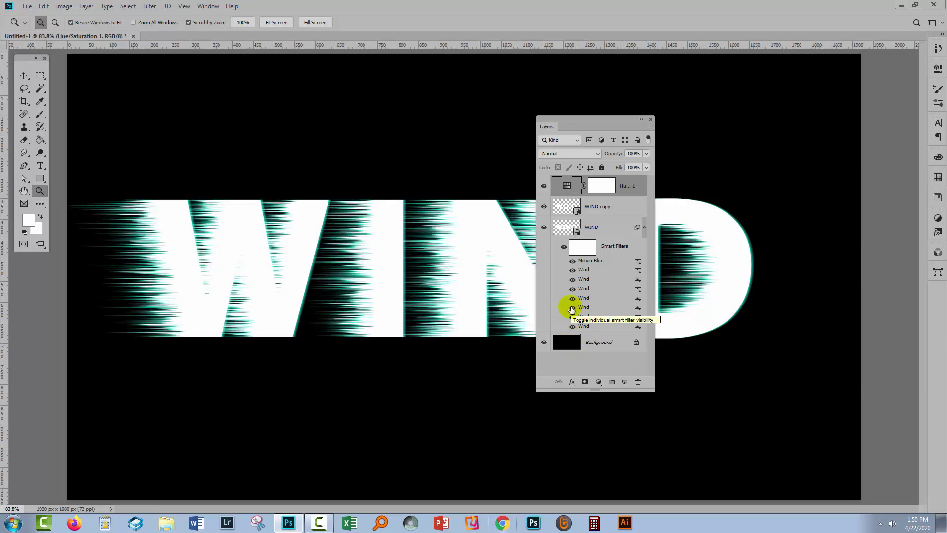
left_click(572, 307)
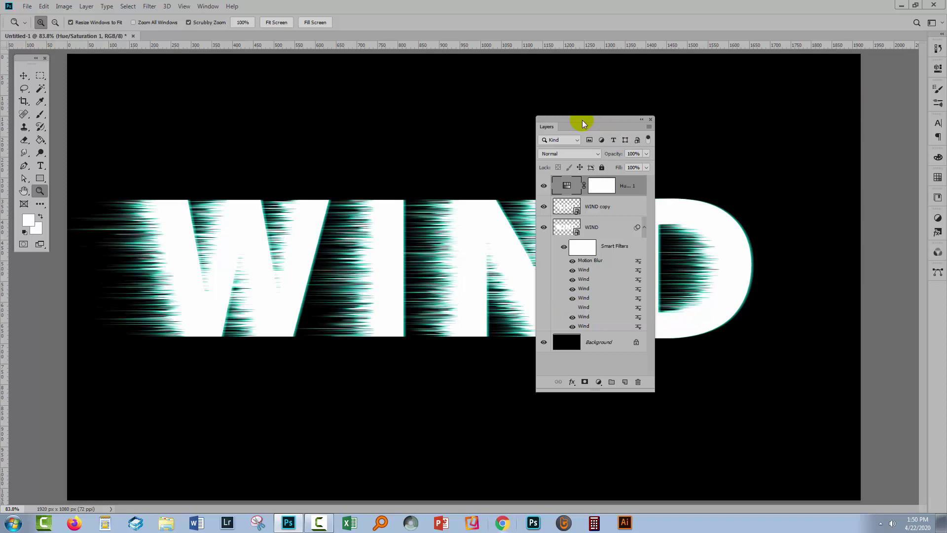
left_click_drag(583, 121, 829, 165)
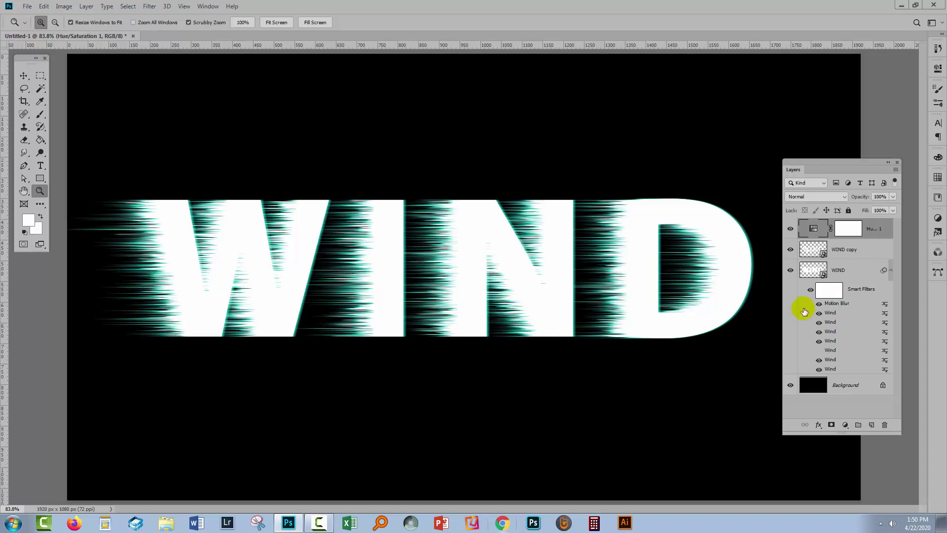
Open the WIND smart object and change its text to WINDY.
left_click(823, 276)
double_click(823, 276)
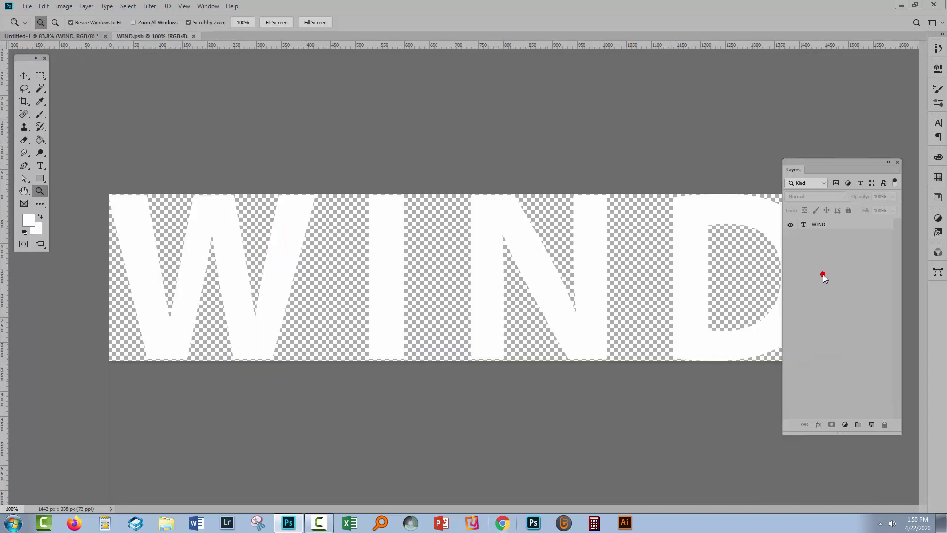
left_click_drag(801, 165, 906, 167)
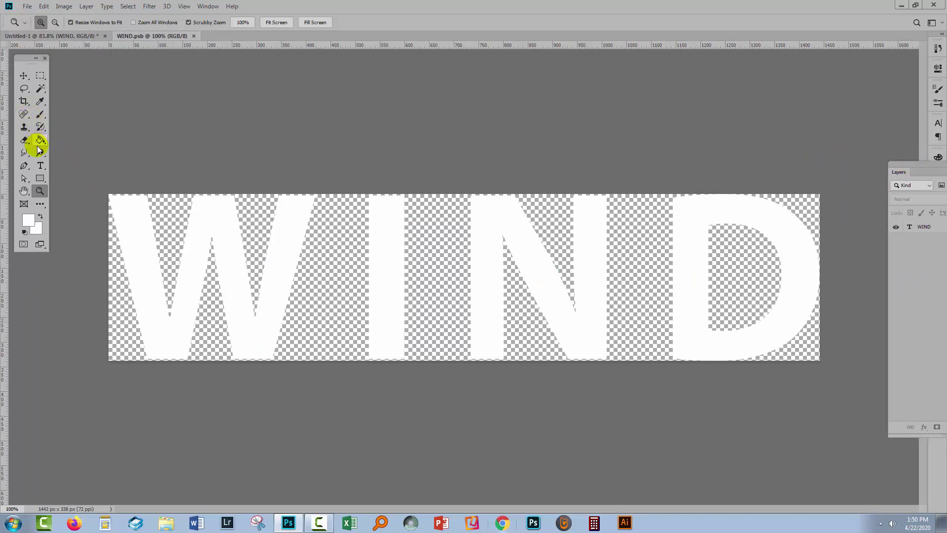
left_click(41, 167)
left_click(820, 291)
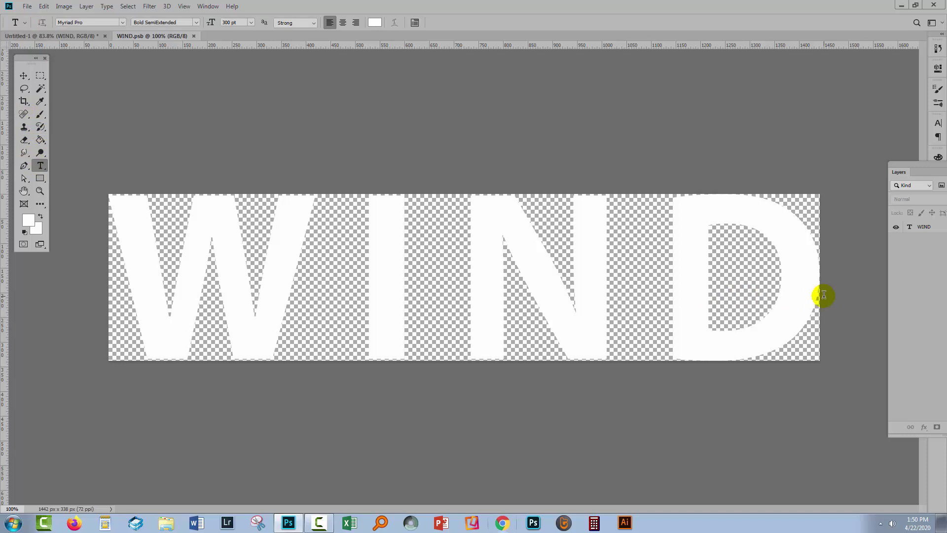
left_click(819, 285)
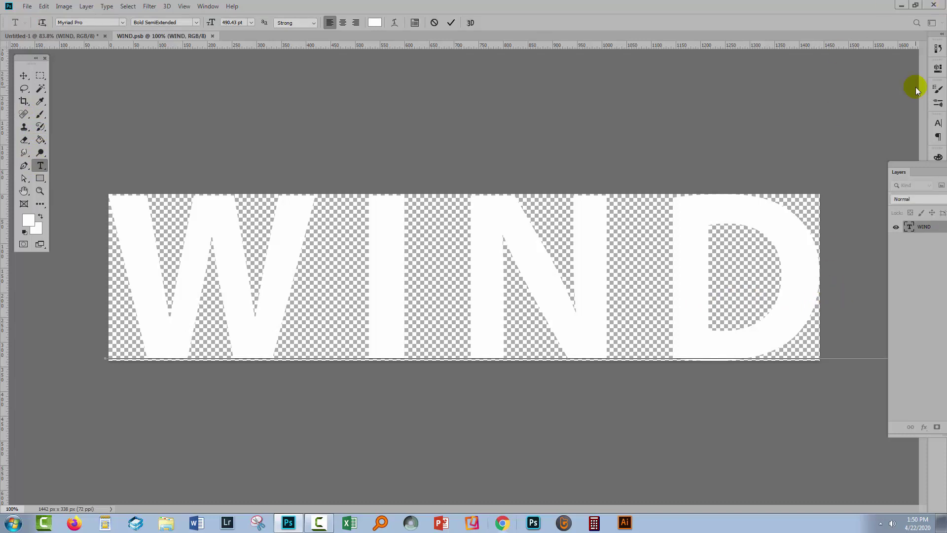
left_click(451, 25)
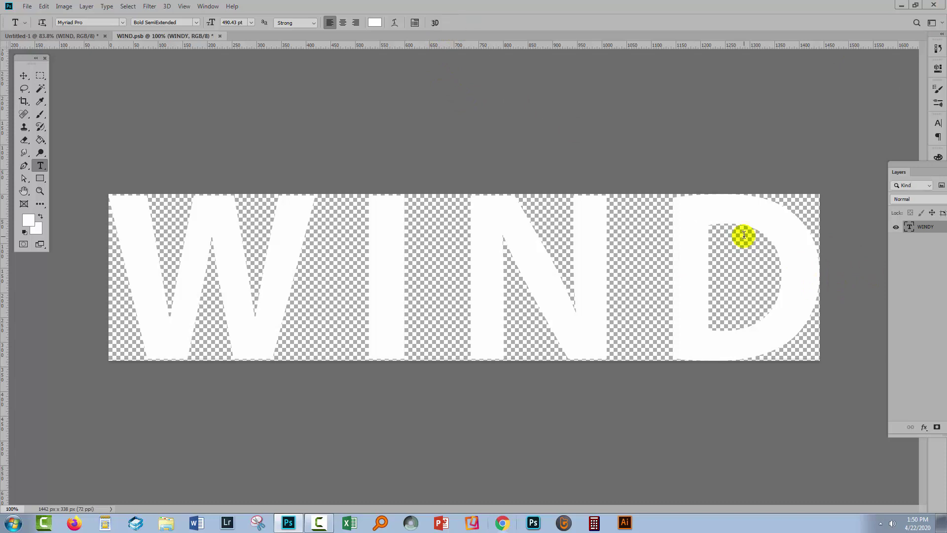
Use Image > Reveal All to show the full word, then close WIND.psb.
left_click(63, 6)
left_click(94, 132)
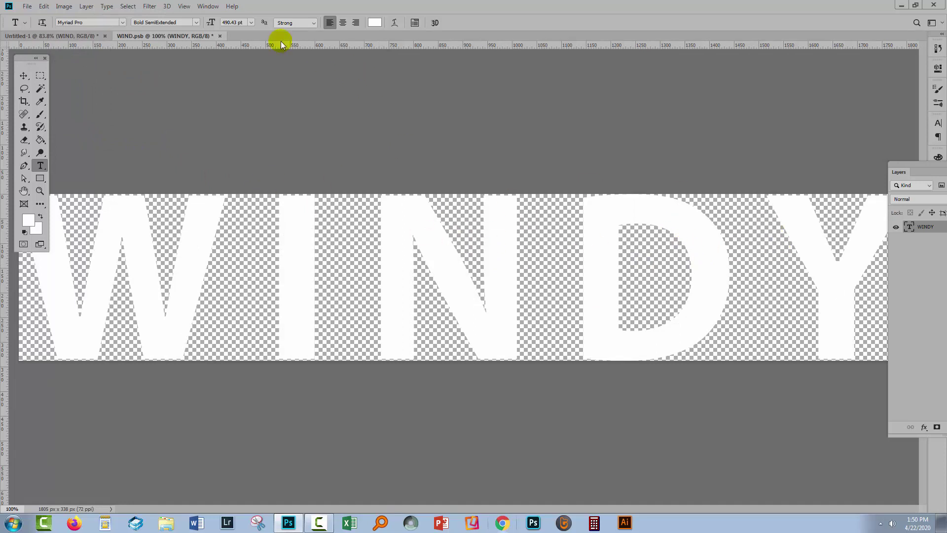
left_click(220, 36)
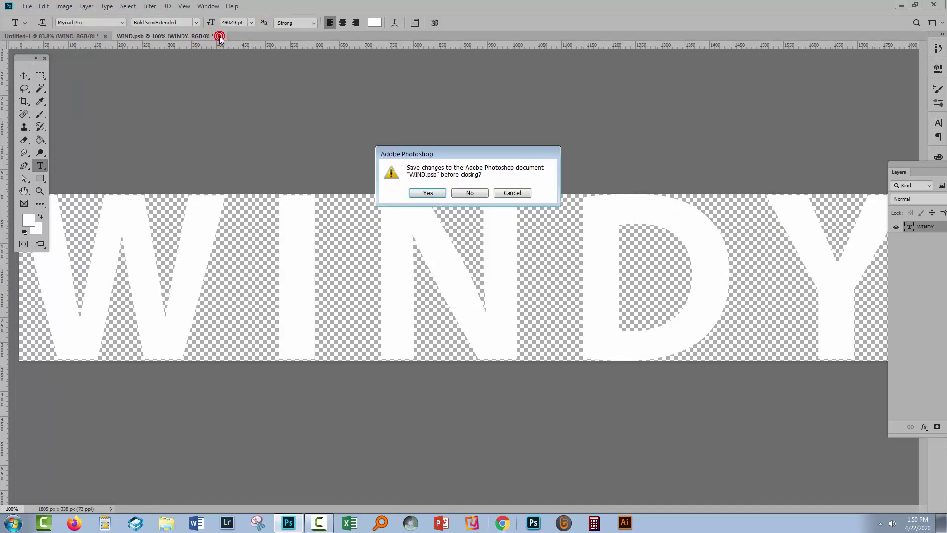
Save the WIND.psb changes and select WIND copy together with WIND.
left_click(424, 192)
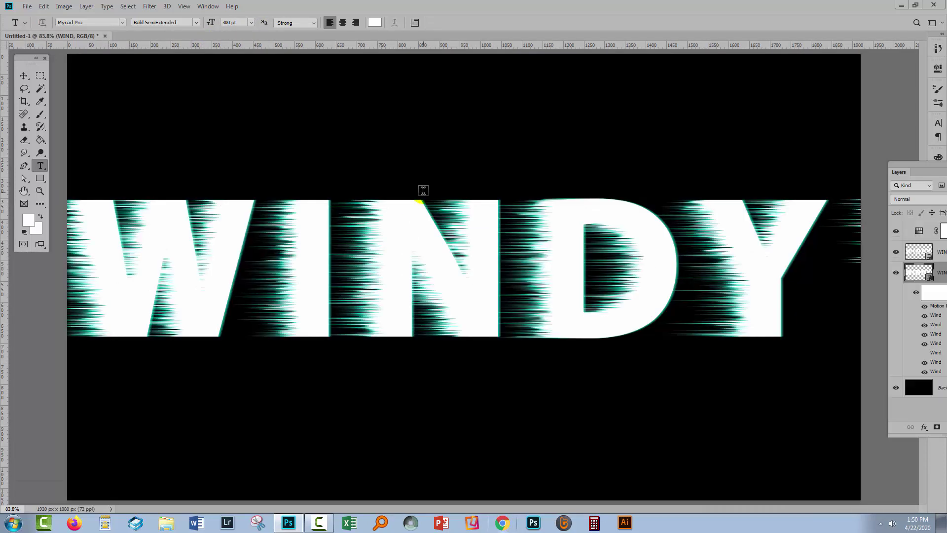
left_click(912, 185)
left_click_drag(917, 172, 759, 167)
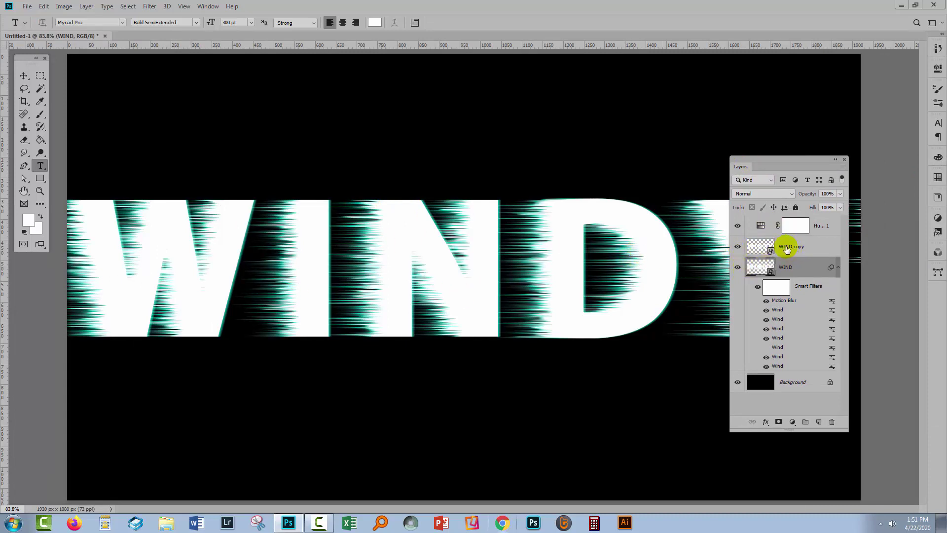
left_click_drag(738, 161, 829, 163)
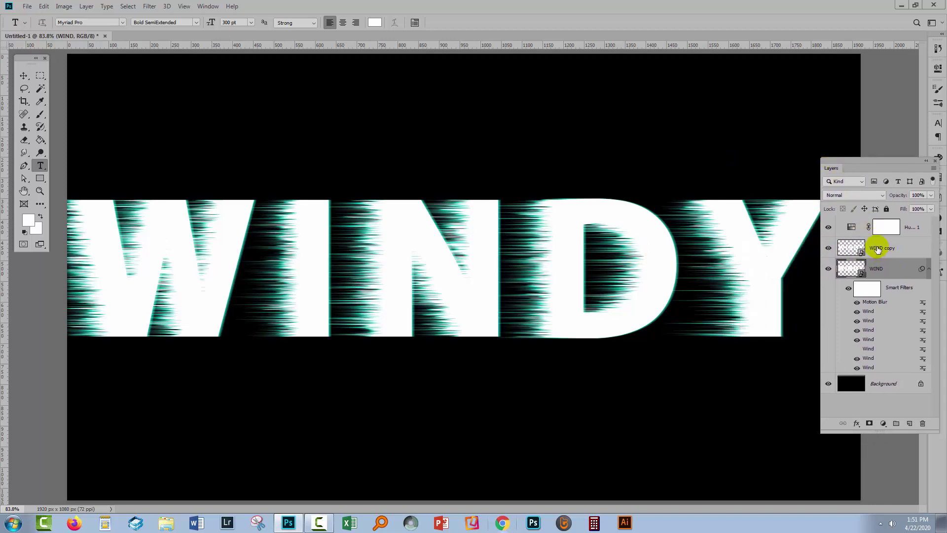
left_click(876, 249, "shift")
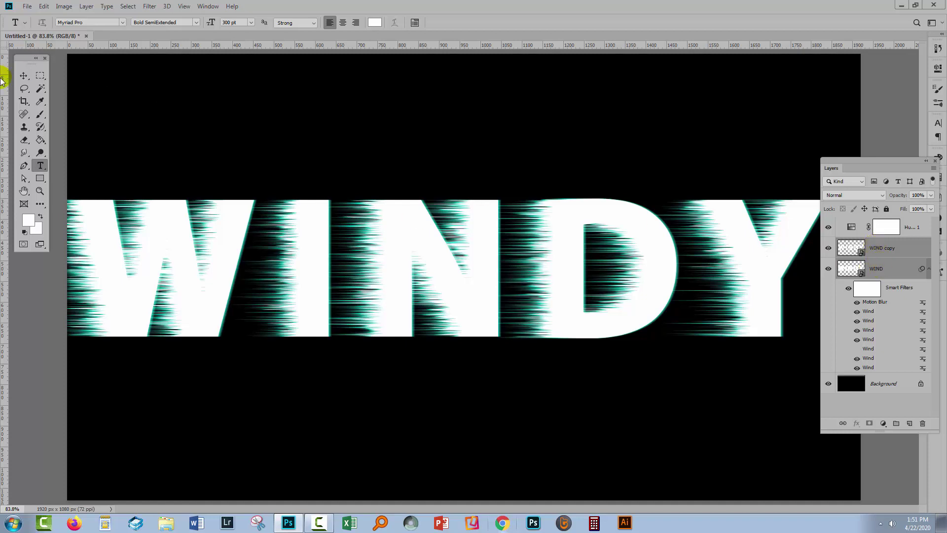
Scale both WINDY layers to about 91% and move them slightly up.
left_click(22, 76)
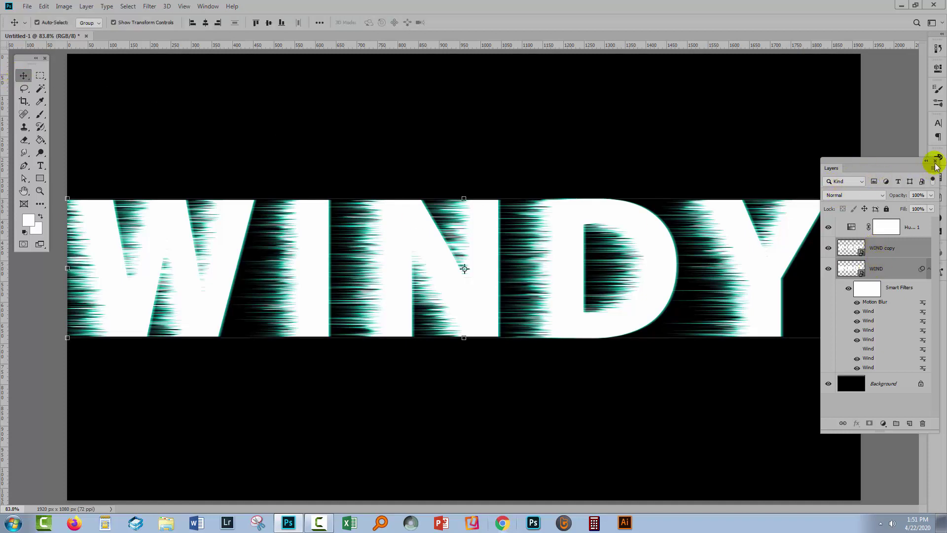
left_click_drag(830, 166, 864, 182)
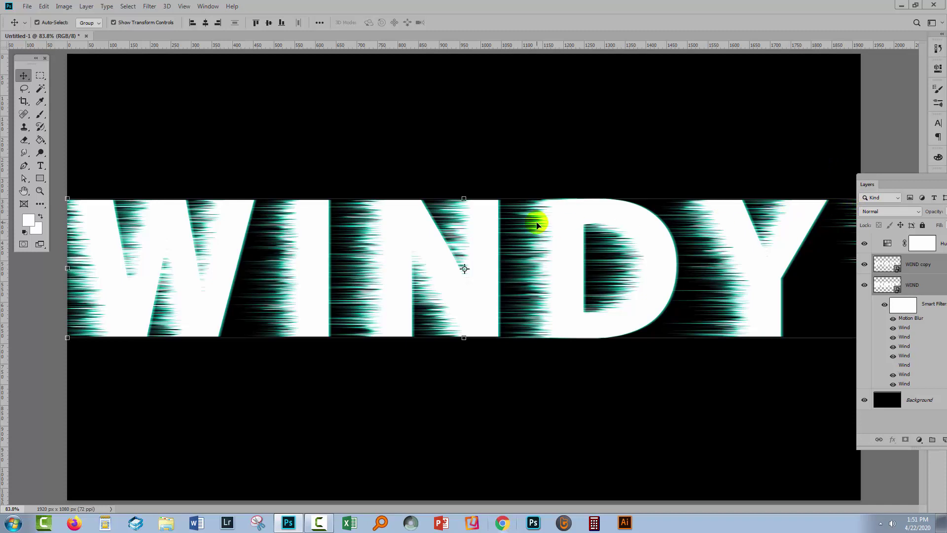
left_click(65, 198)
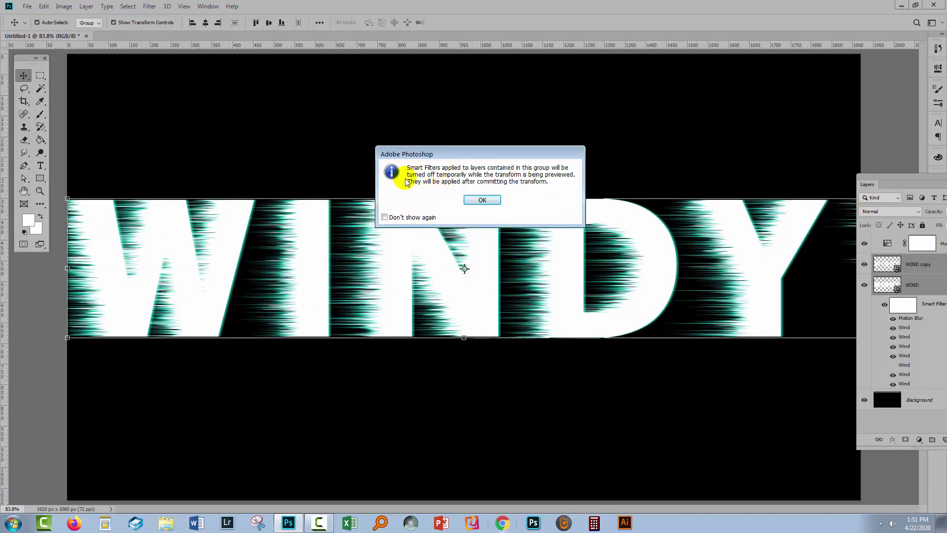
left_click(482, 200)
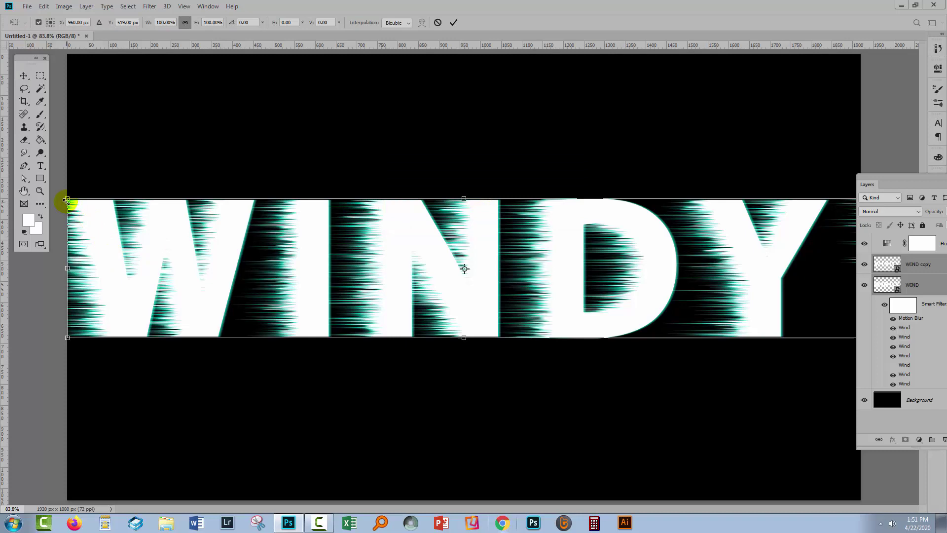
left_click_drag(68, 200, 139, 206)
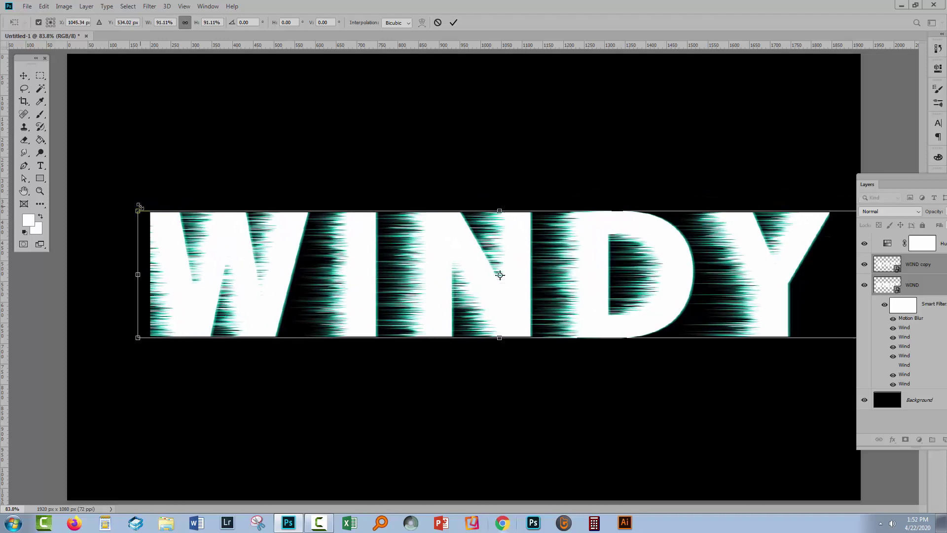
left_click(453, 23)
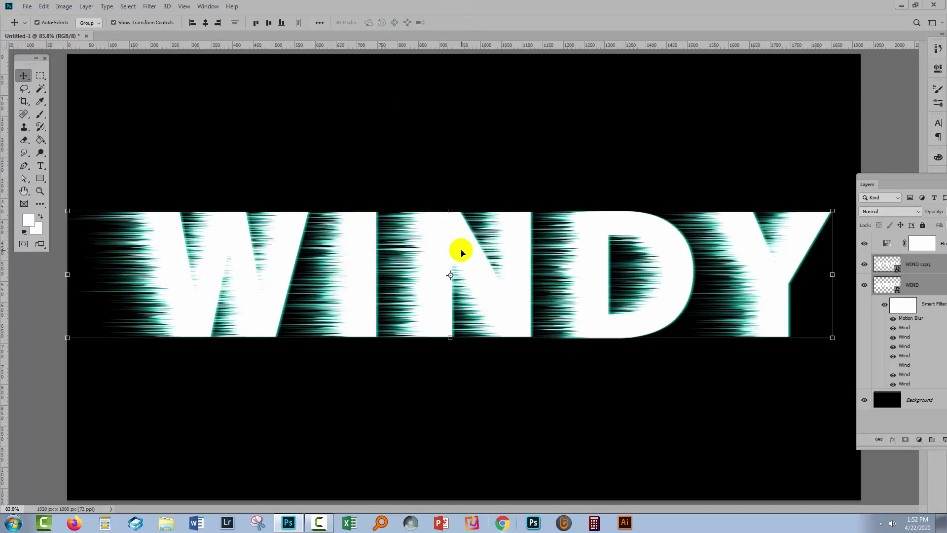
left_click_drag(461, 252, 446, 232)
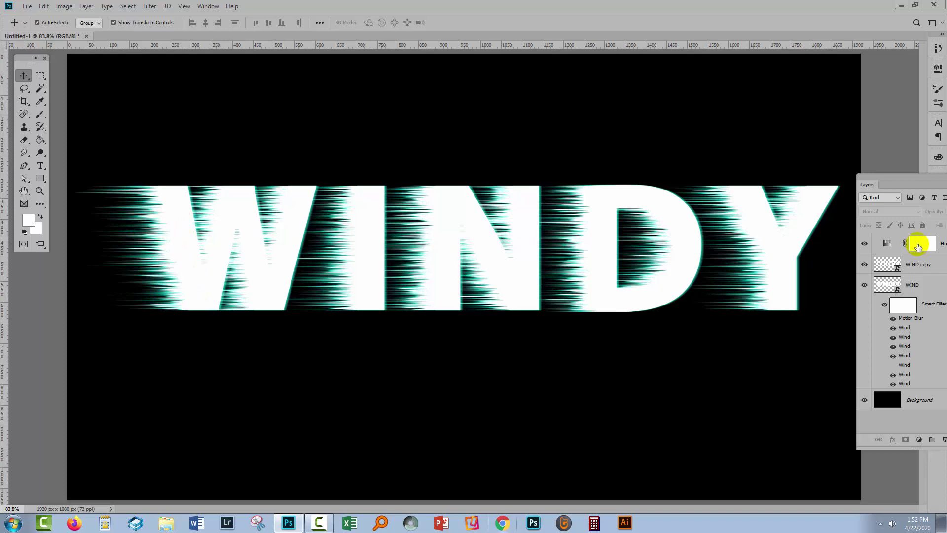
left_click_drag(891, 179, 824, 169)
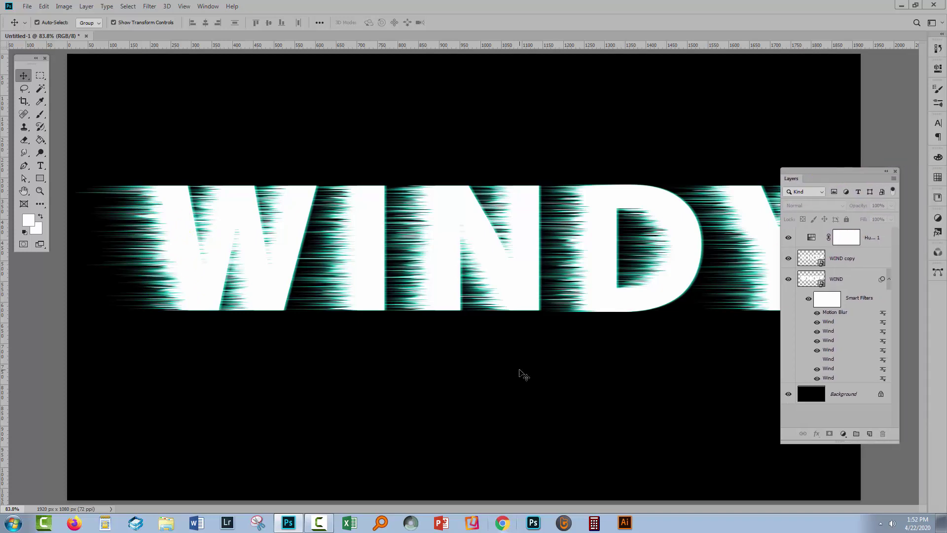
Switch off another Wind filter, leaving five active, then close the floating Layers panel.
left_click(817, 341)
left_click(818, 340)
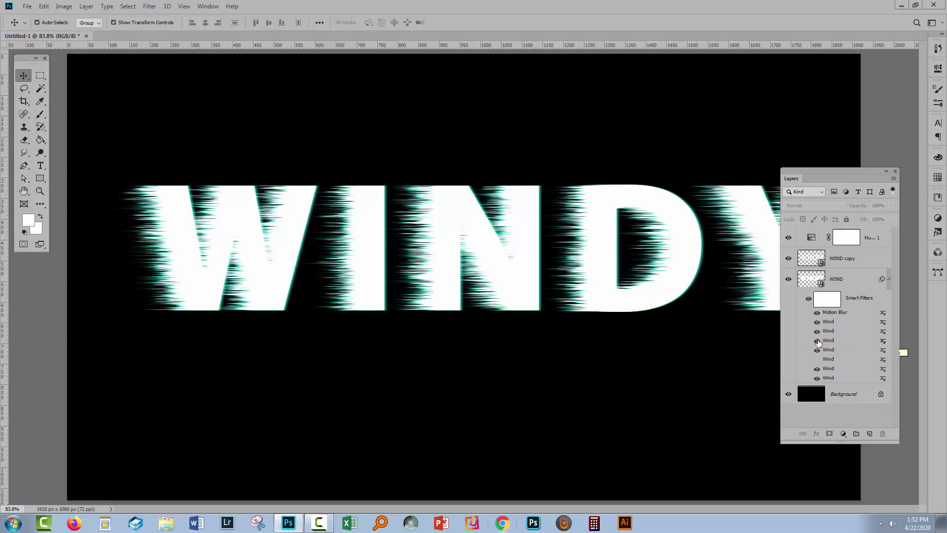
left_click_drag(817, 368, 818, 360)
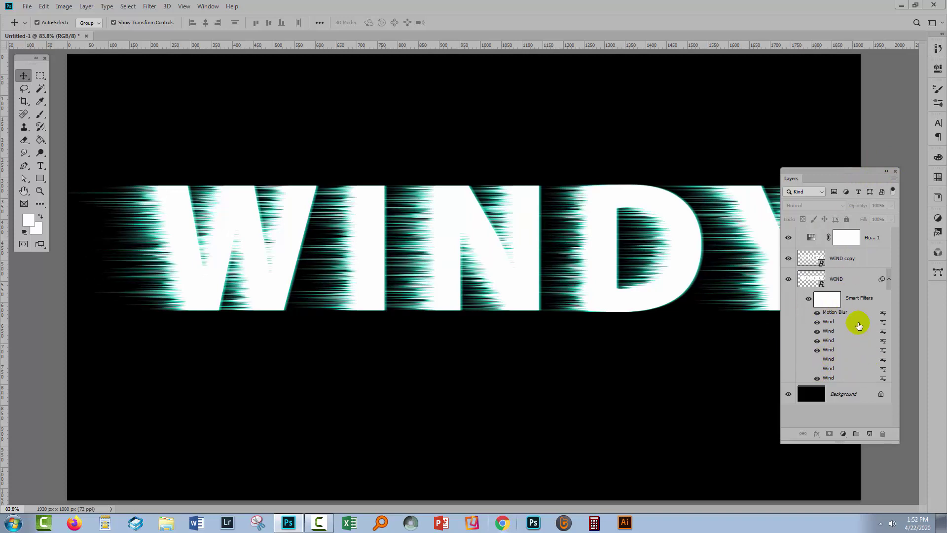
left_click_drag(810, 172, 861, 223)
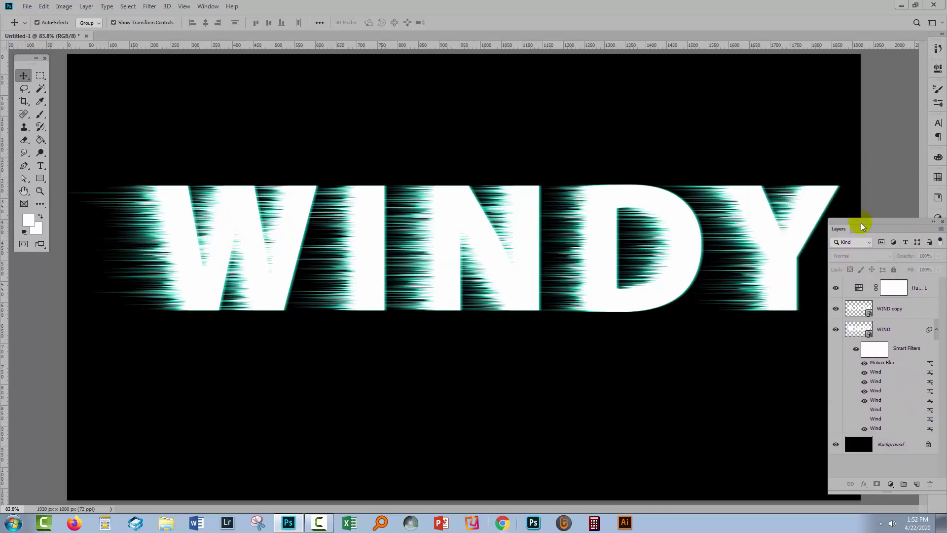
left_click(943, 223)
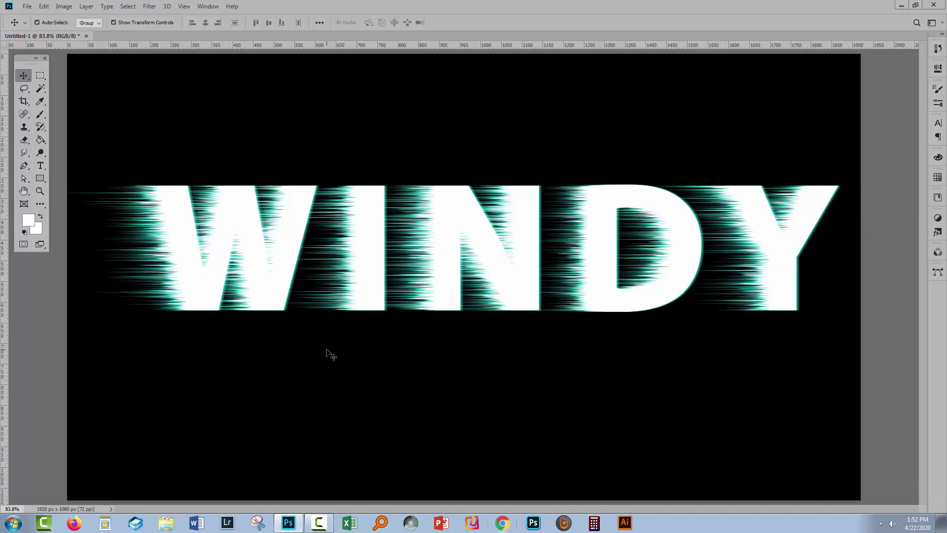